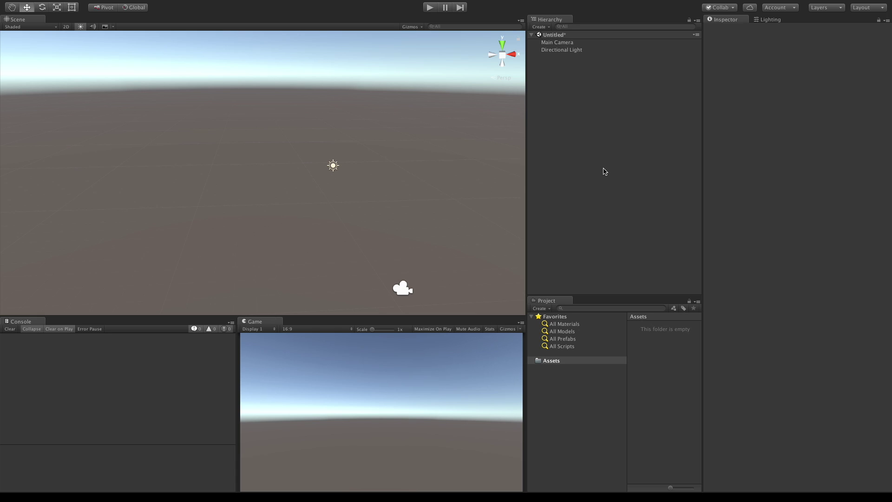
# Create an empty game object named 'Line Renderer' in the Hierarchy.
pyautogui.rightClick(592, 137)
pyautogui.click(637, 209)
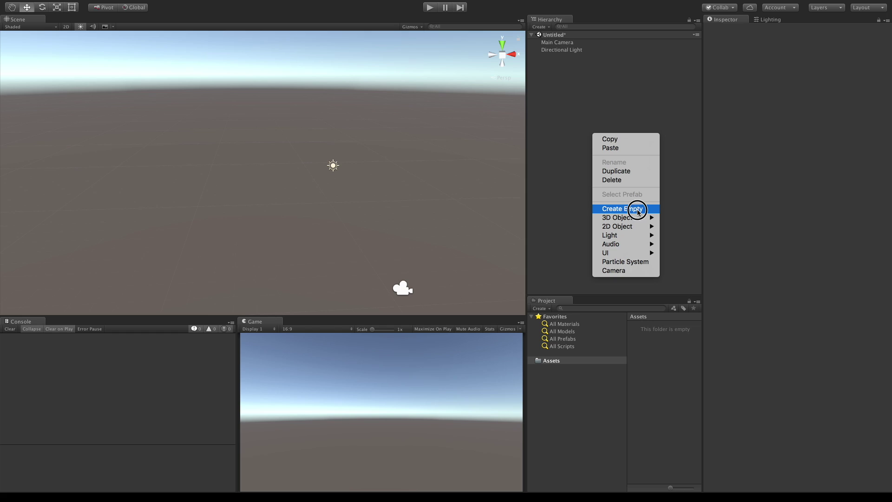
pyautogui.click(778, 29)
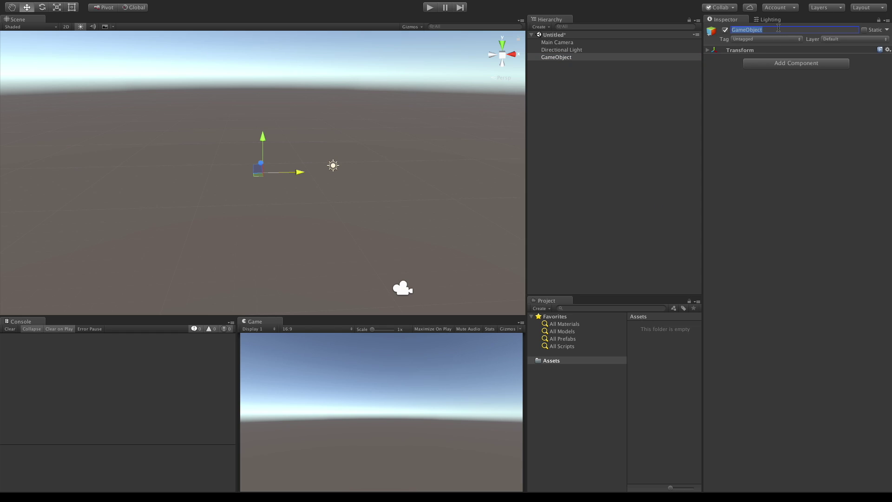
pyautogui.write('Line Renderer')
pyautogui.press('Return')
# Reset its Transform to position 0,0,0 with default rotation and scale.
pyautogui.click(707, 50)
pyautogui.click(887, 49)
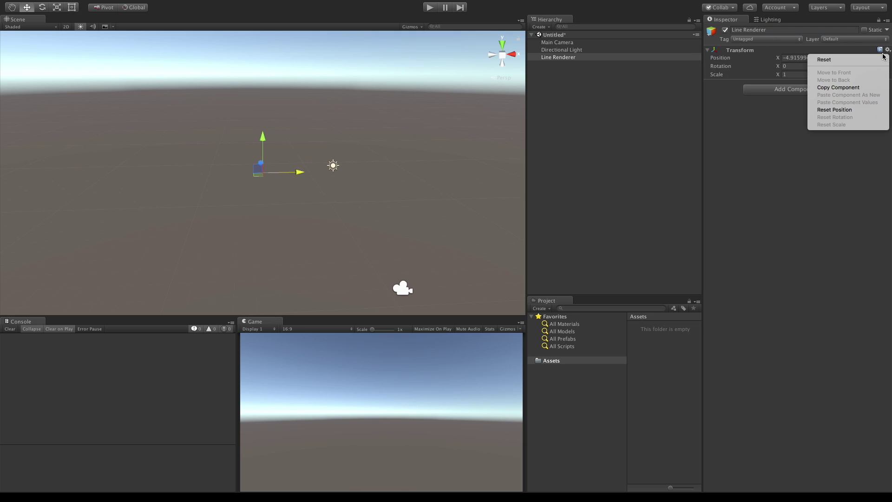
pyautogui.click(858, 63)
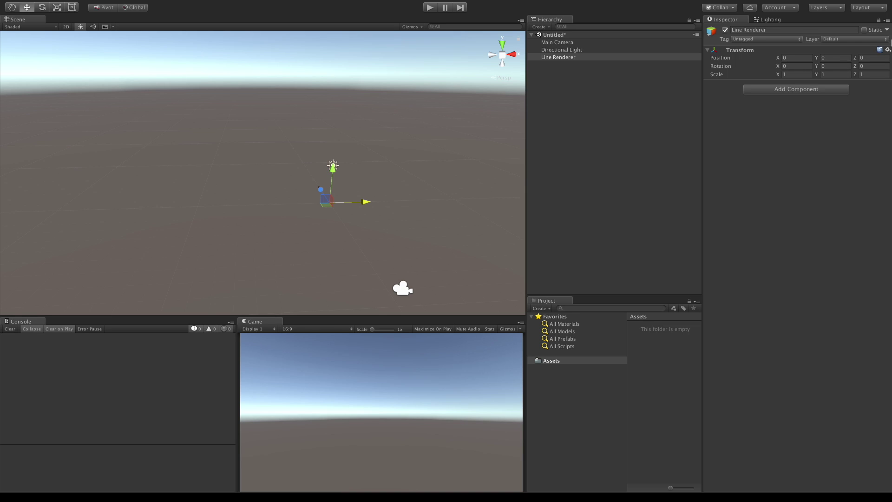
# Add a Line Renderer component and keep Motion Vectors at Camera Motion Only.
pyautogui.click(797, 90)
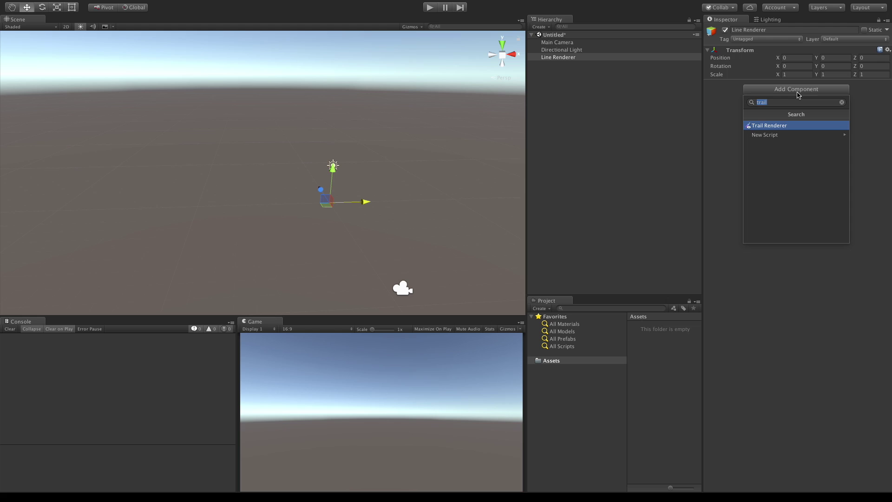
pyautogui.write('line')
pyautogui.press('Return')
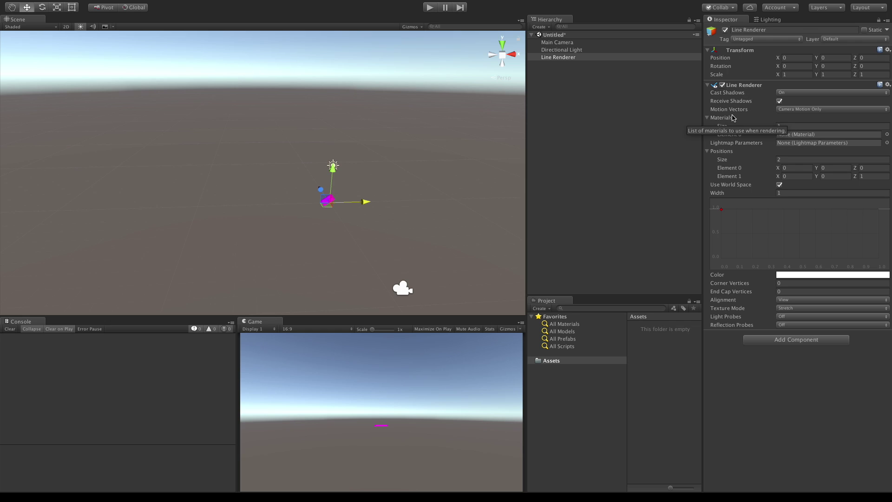
pyautogui.click(794, 109)
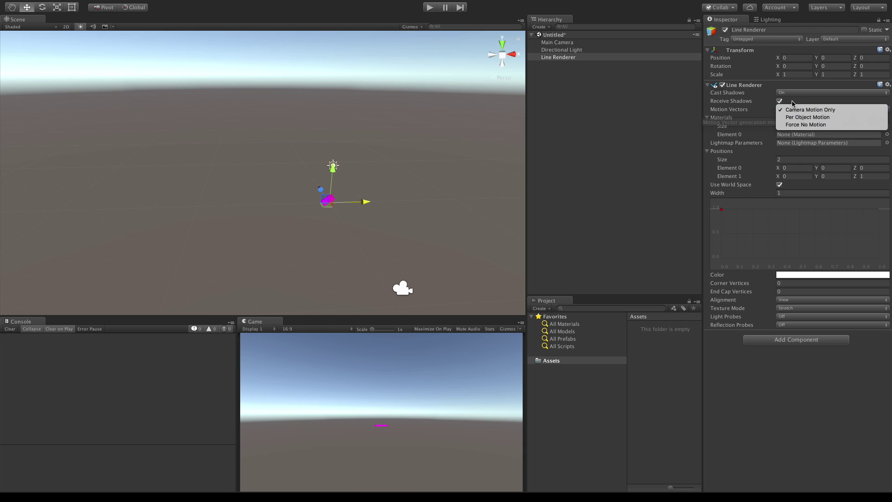
pyautogui.click(794, 110)
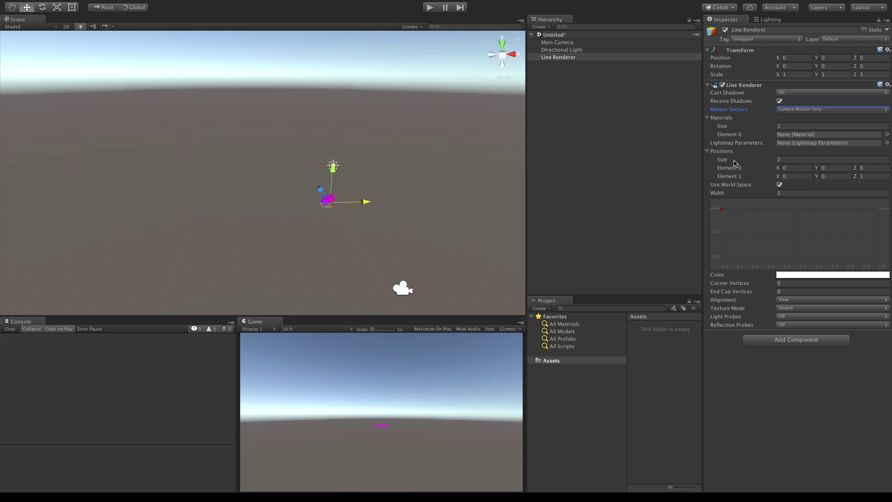
# Dismiss the Lightmap Parameters picker, then zoom and orbit the Scene view around the magenta line.
pyautogui.click(886, 142)
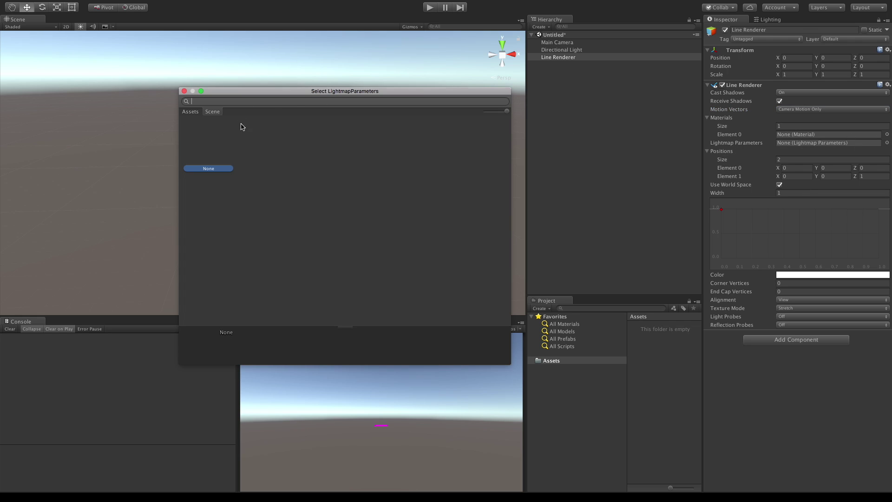
pyautogui.click(184, 91)
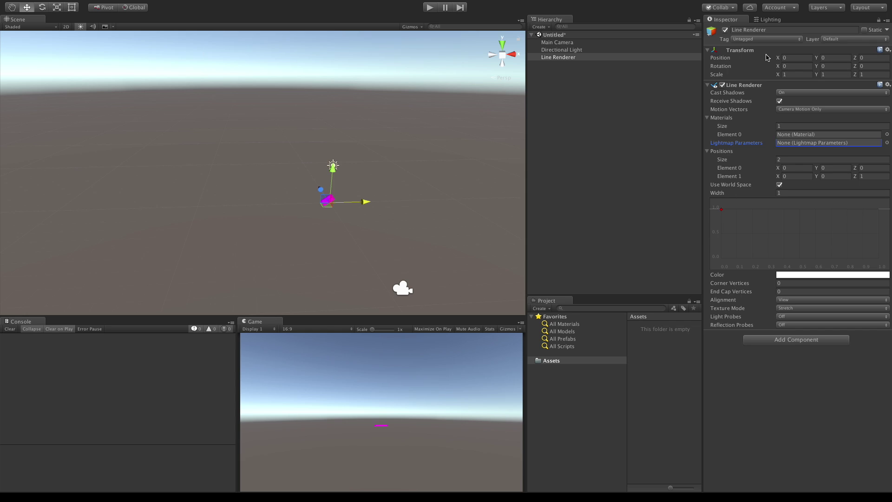
pyautogui.scroll(3, 354, 180)
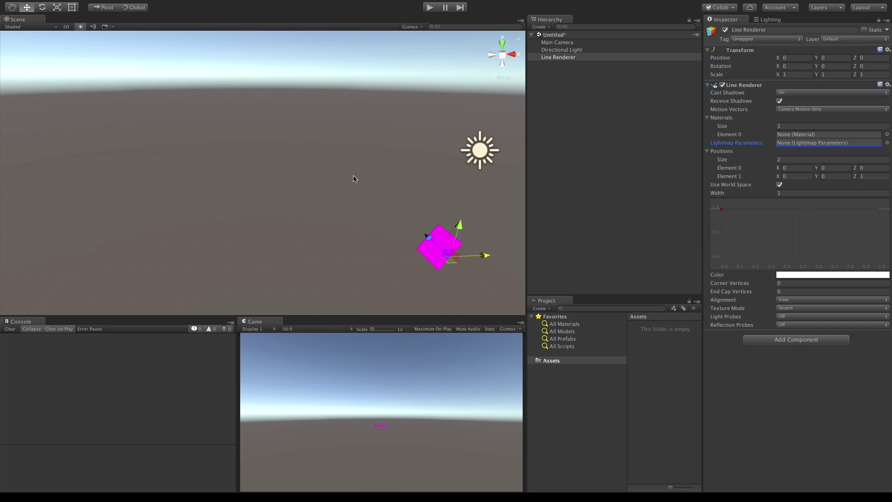
pyautogui.moveTo(367, 205); pyautogui.dragTo(430, 210, button='right')
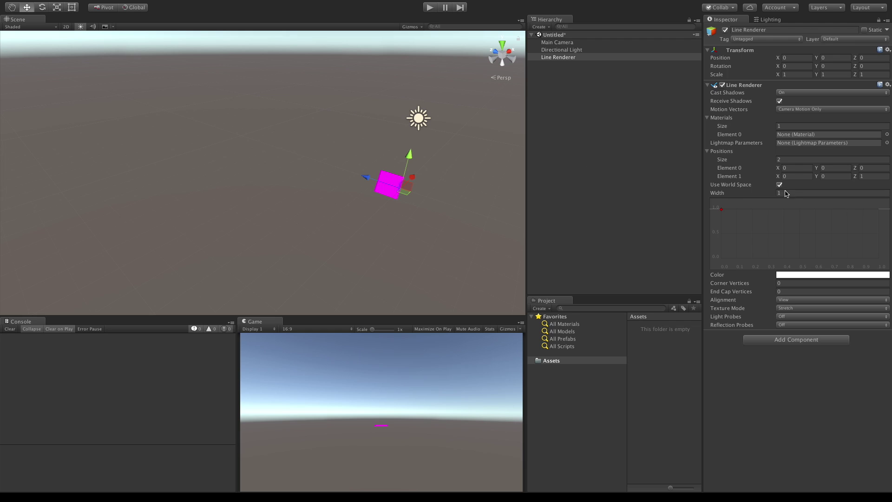
# Set point 2 to Z 10, raise the position count to 3, and give point 3 Y 5.
pyautogui.click(872, 169)
pyautogui.click(874, 175)
pyautogui.click(786, 158)
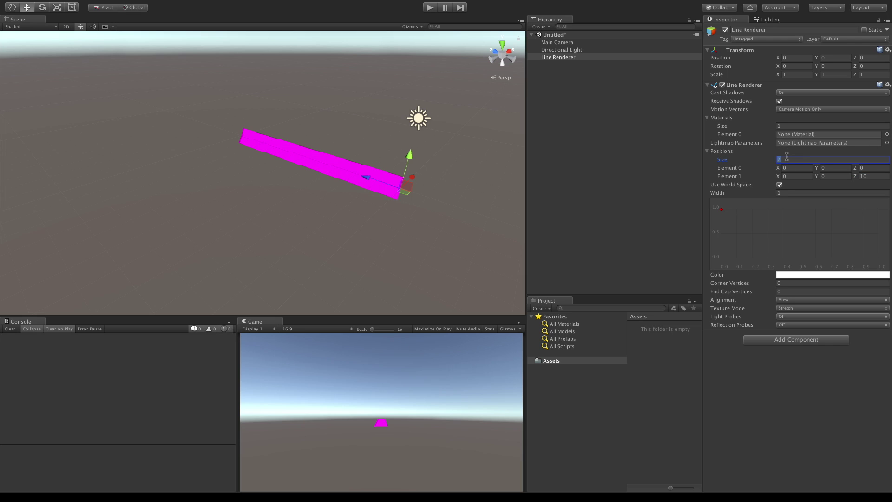
pyautogui.write('3')
pyautogui.press('Return')
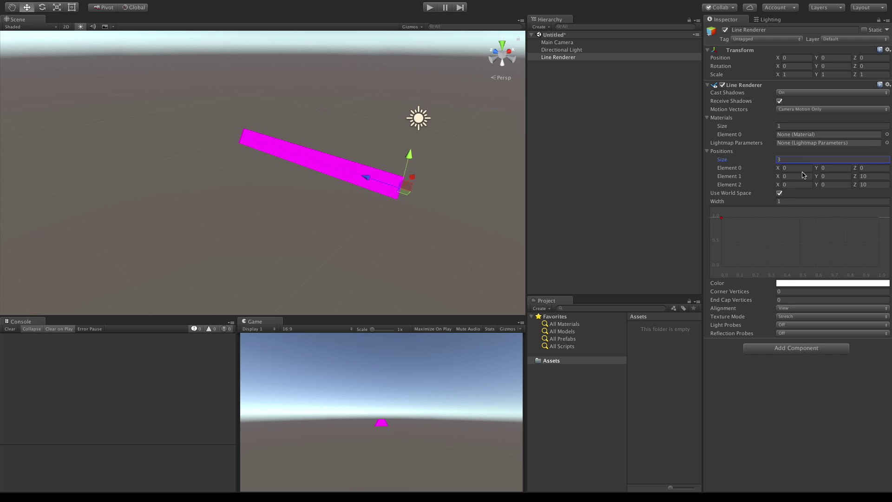
pyautogui.click(843, 184)
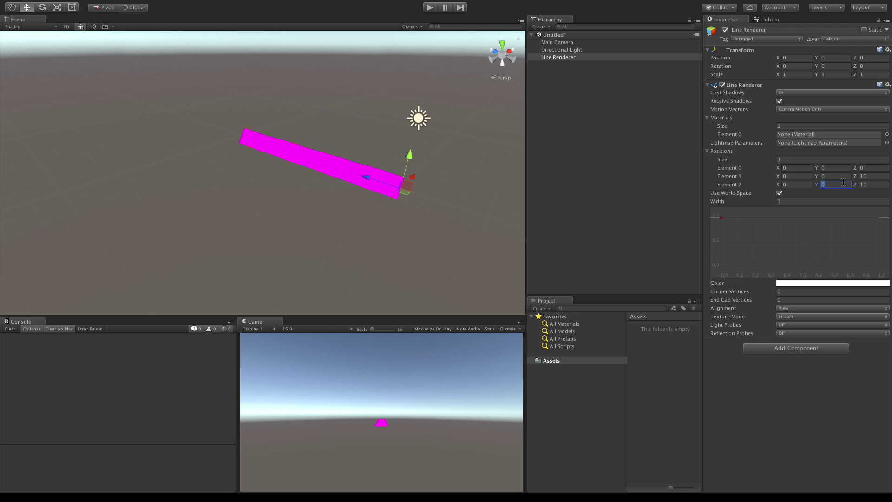
pyautogui.write('5')
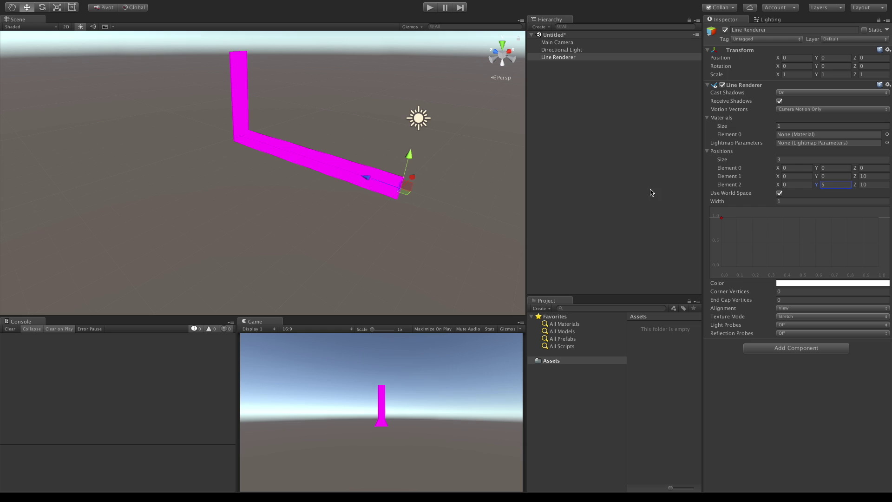
# Move the Line Renderer object along X, to X 4.
pyautogui.moveTo(412, 178); pyautogui.dragTo(470, 182)
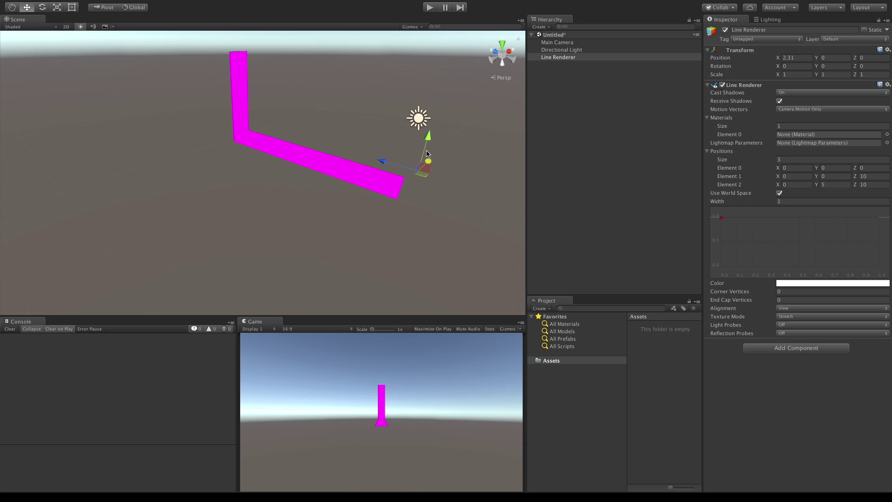
pyautogui.click(784, 56)
pyautogui.moveTo(784, 55); pyautogui.dragTo(751, 54)
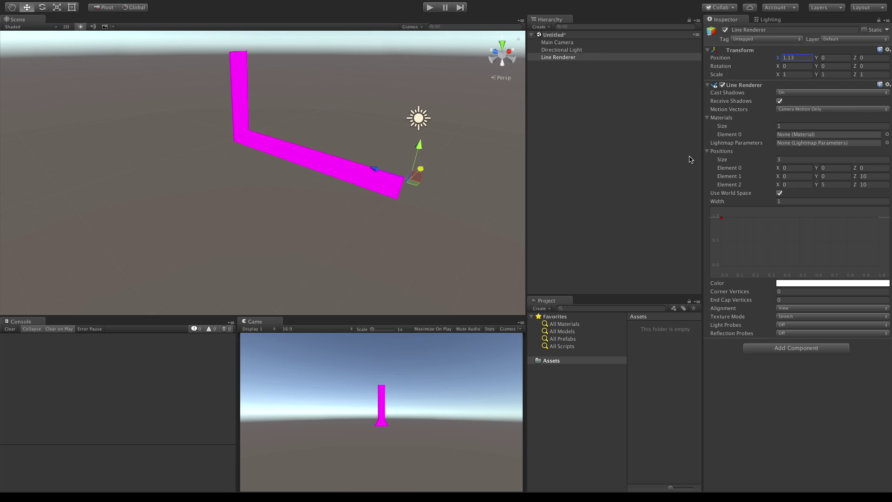
# Toggle Use World Space off and on to compare, ending with it off.
pyautogui.click(779, 193)
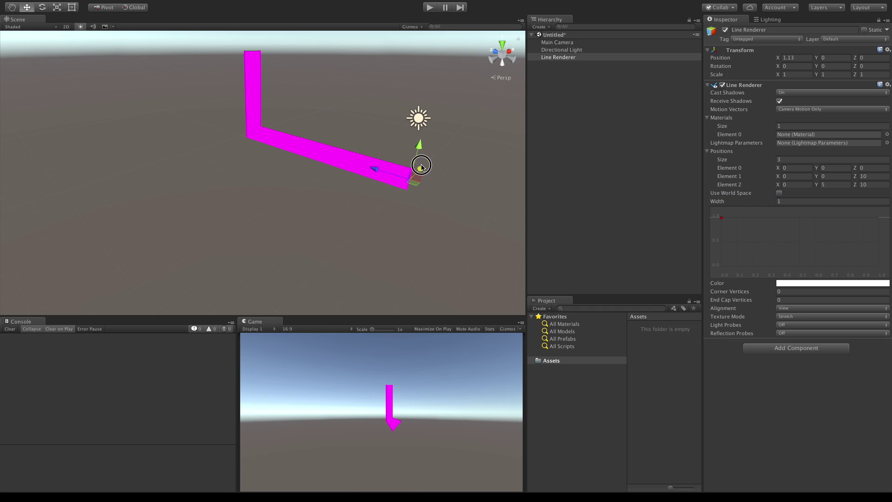
pyautogui.moveTo(413, 174); pyautogui.dragTo(455, 149)
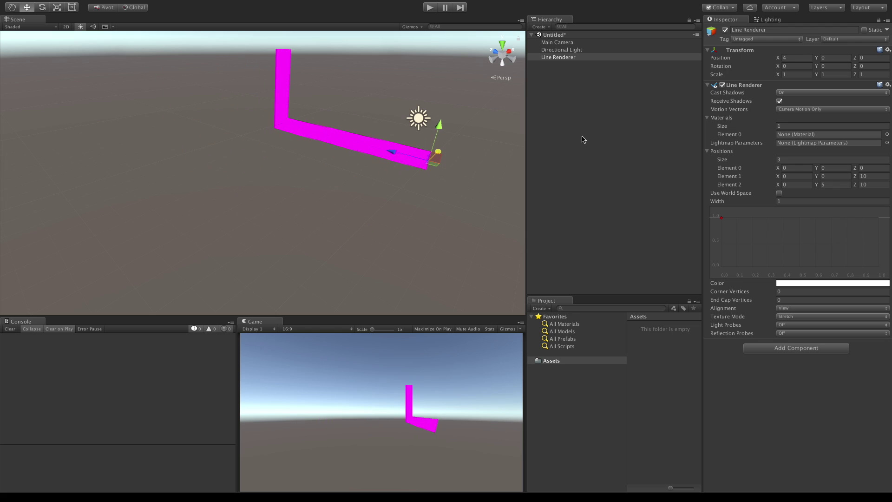
pyautogui.click(780, 193)
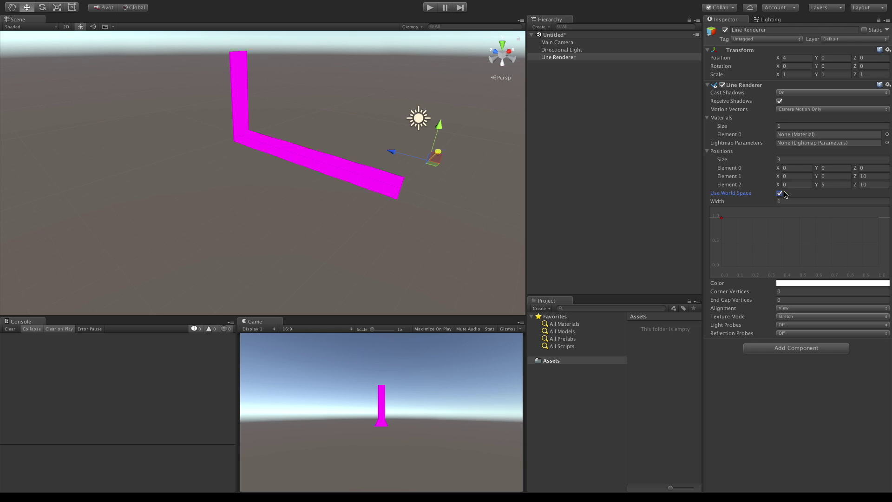
pyautogui.click(780, 193)
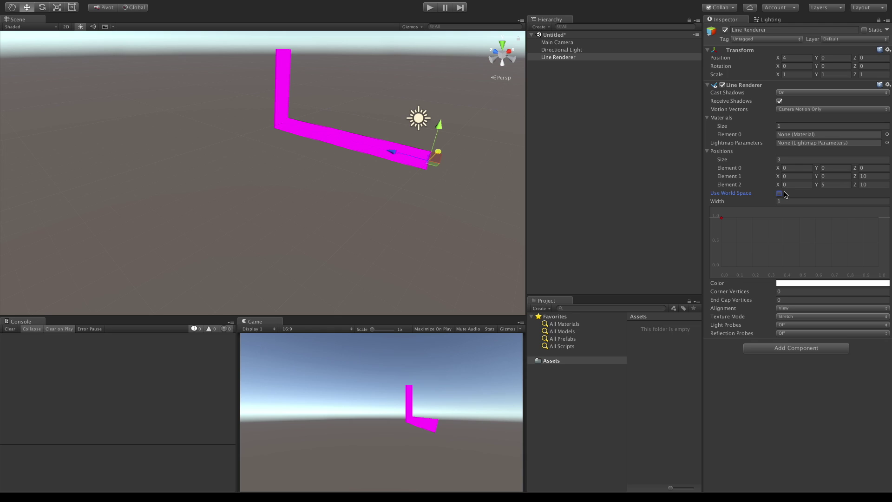
pyautogui.click(780, 192)
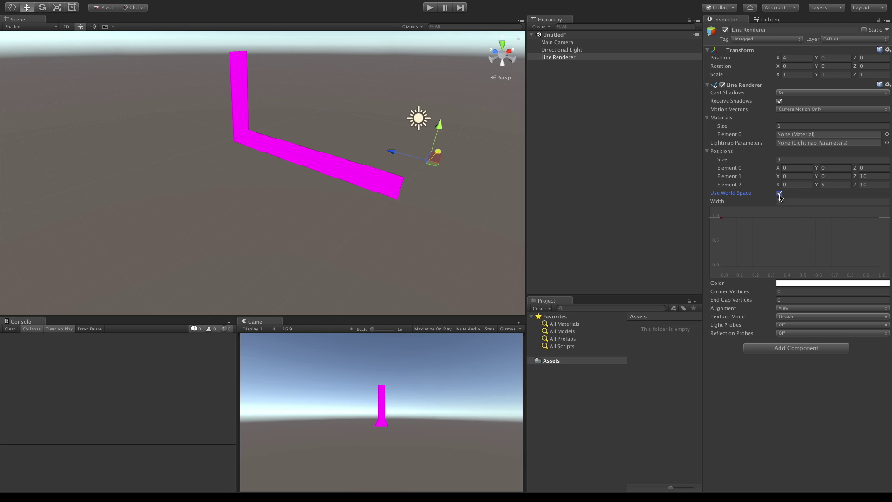
pyautogui.moveTo(769, 204)
pyautogui.mouseDown()
pyautogui.moveTo(756, 203)
pyautogui.moveTo(780, 199)
pyautogui.mouseUp()
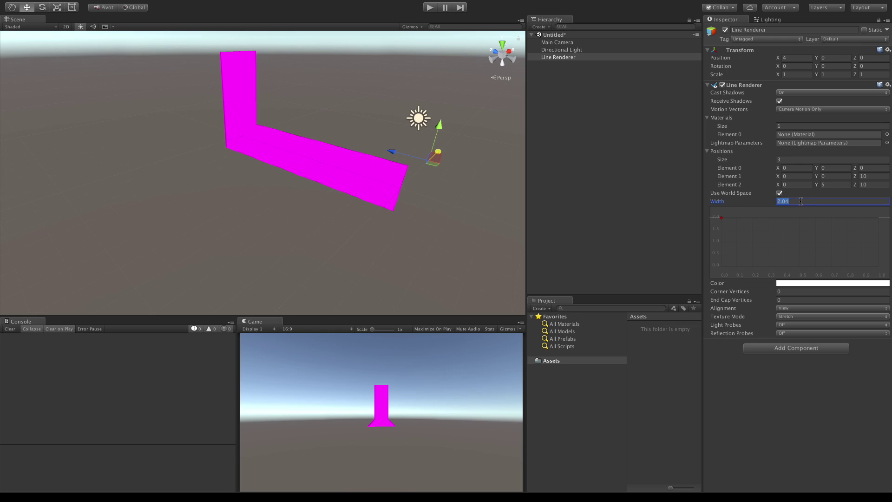
pyautogui.write('1')
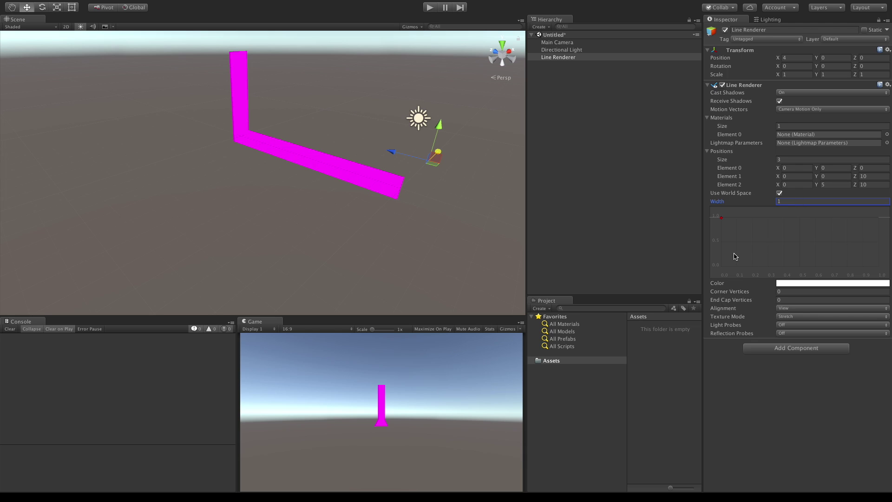
pyautogui.click(723, 219)
pyautogui.moveTo(723, 219)
pyautogui.mouseDown()
pyautogui.moveTo(729, 252)
pyautogui.moveTo(731, 233)
pyautogui.moveTo(739, 243)
pyautogui.moveTo(732, 216)
pyautogui.moveTo(723, 209)
pyautogui.moveTo(722, 217)
pyautogui.mouseUp()
# Add two keys to the Width curve, lowering them to about half width.
pyautogui.rightClick(773, 222)
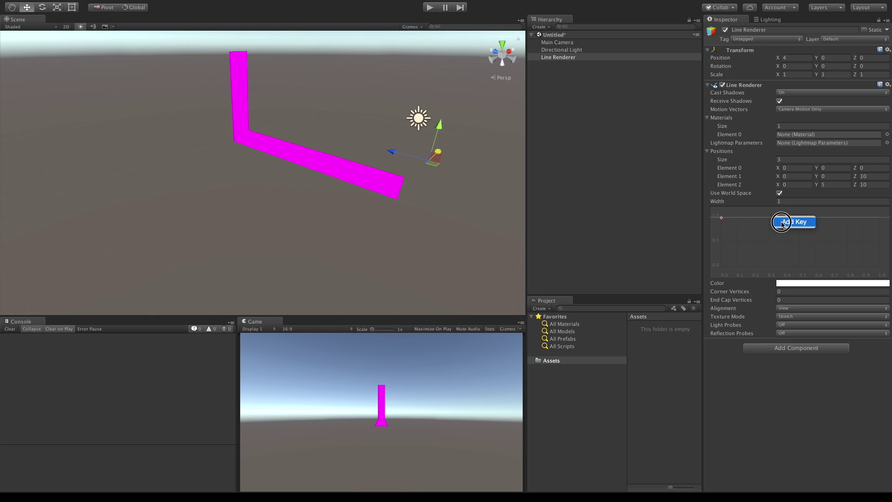
pyautogui.click(792, 222)
pyautogui.moveTo(769, 220); pyautogui.dragTo(753, 245)
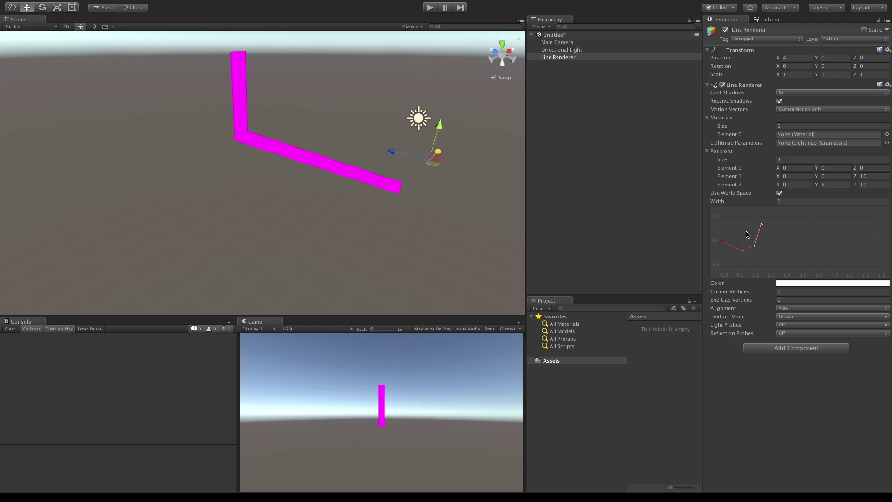
pyautogui.rightClick(812, 227)
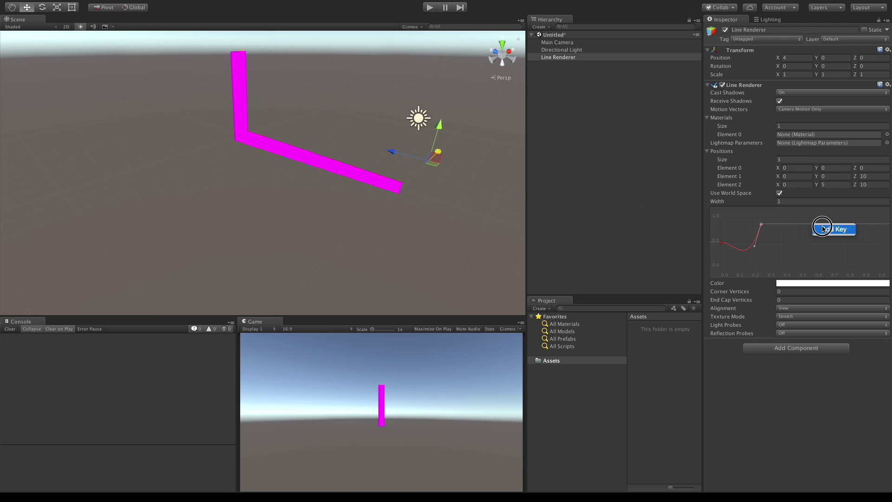
pyautogui.click(813, 228)
pyautogui.moveTo(813, 228); pyautogui.dragTo(825, 250)
pyautogui.click(778, 248)
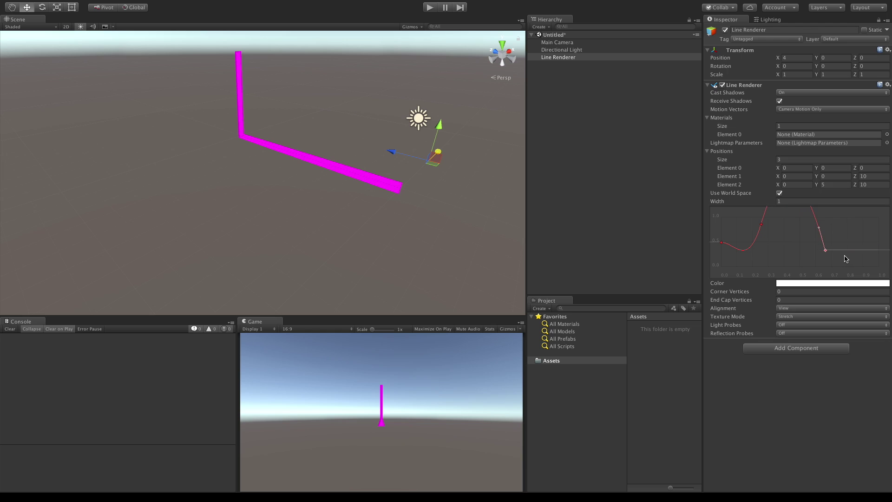
# Add a key near the curve's right end, bend its tangent, and raise the left key to about 0.84.
pyautogui.rightClick(870, 253)
pyautogui.click(865, 254)
pyautogui.moveTo(869, 251); pyautogui.dragTo(823, 242)
pyautogui.moveTo(760, 225); pyautogui.dragTo(833, 227)
pyautogui.scroll(3, 309, 156)
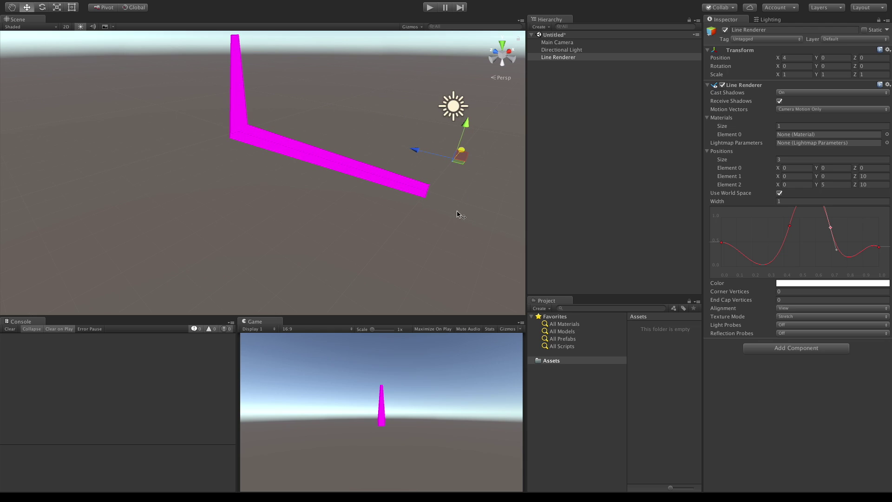
# Raise Positions Size to 4 and set the fourth point to Y 0, Z 15.
pyautogui.click(797, 159)
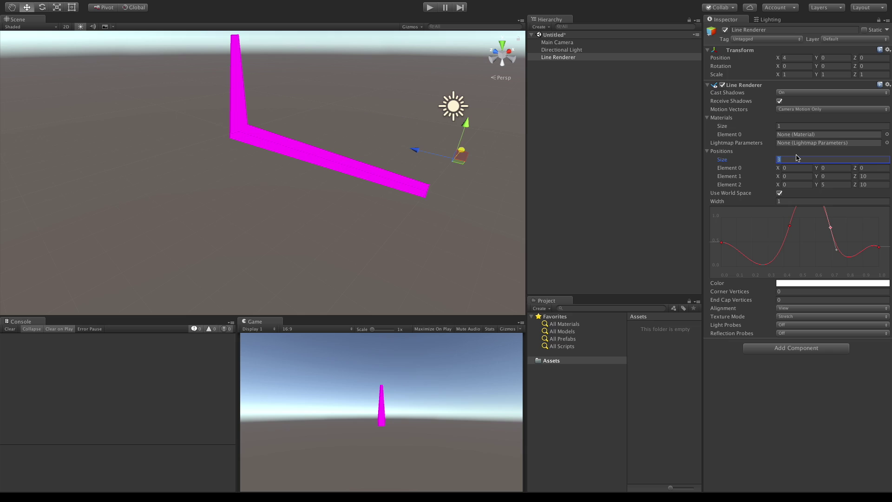
pyautogui.write('4')
pyautogui.press('Return')
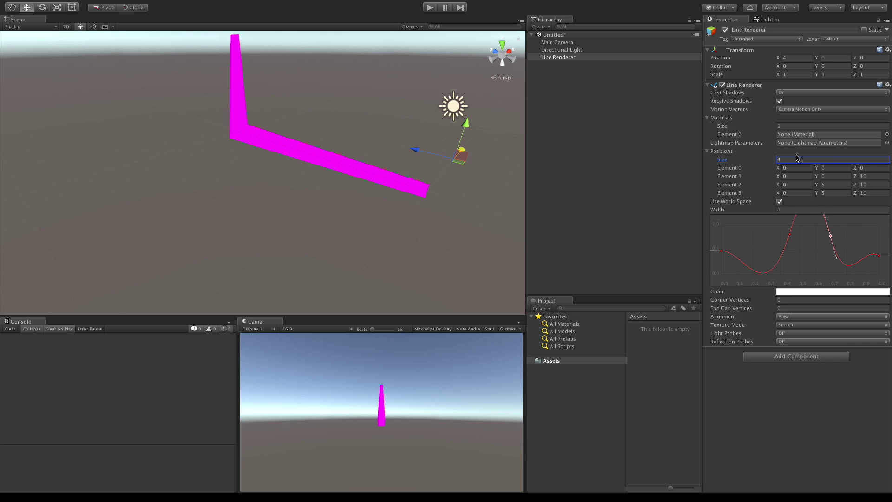
pyautogui.click(877, 193)
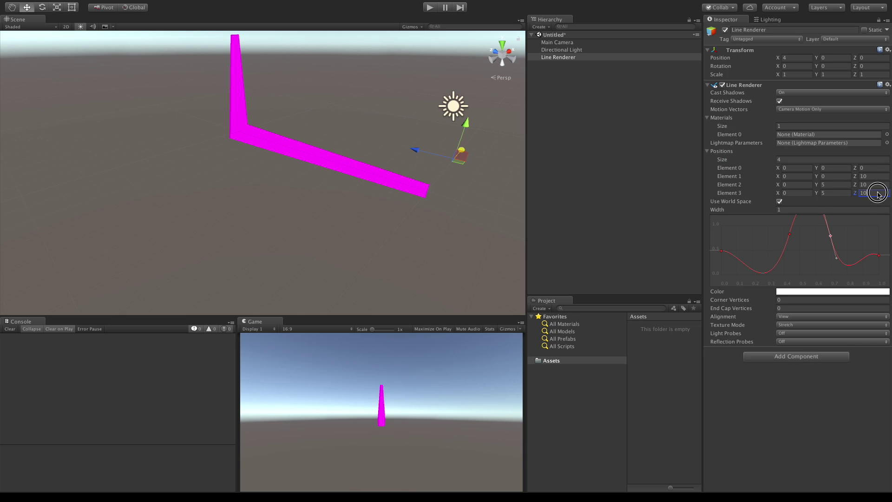
pyautogui.click(838, 193)
pyautogui.write('0')
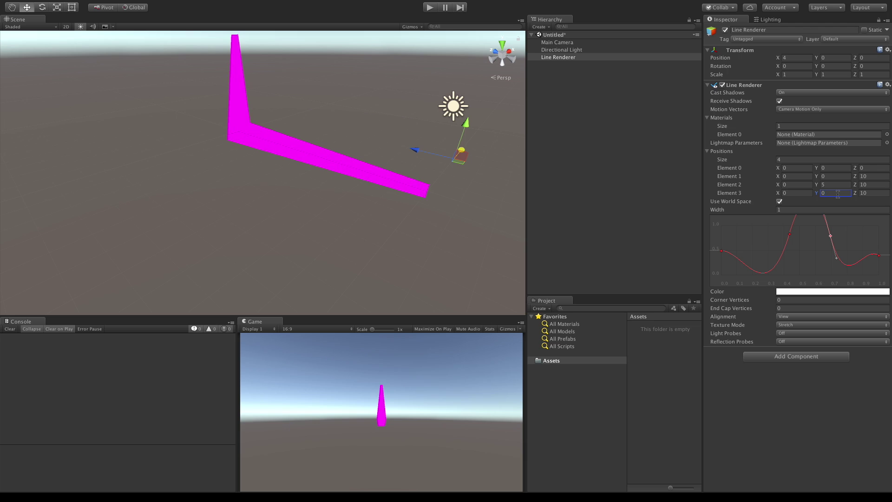
pyautogui.click(869, 191)
pyautogui.write('15')
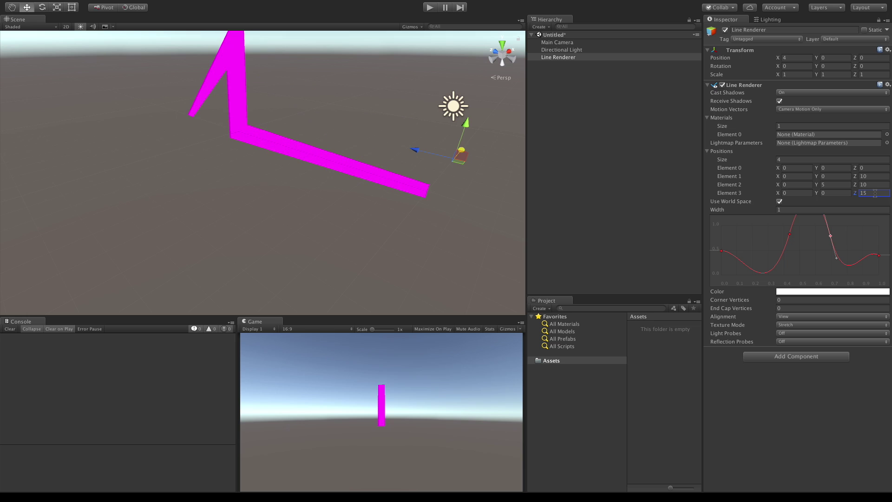
pyautogui.moveTo(272, 273); pyautogui.dragTo(299, 61, button='right')
pyautogui.moveTo(411, 211); pyautogui.dragTo(472, 189, button='right')
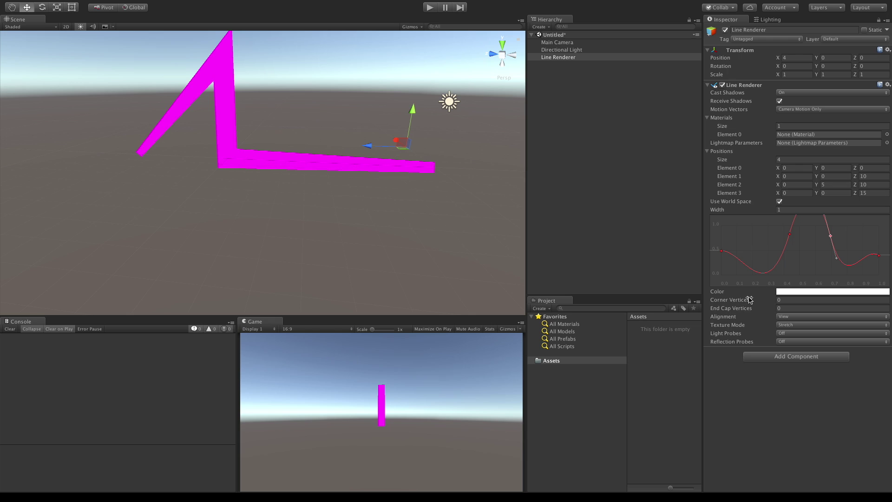
# Try Corner Vertices values of 1, 2 and 3 to round the bends.
pyautogui.moveTo(255, 185); pyautogui.dragTo(338, 254, button='middle')
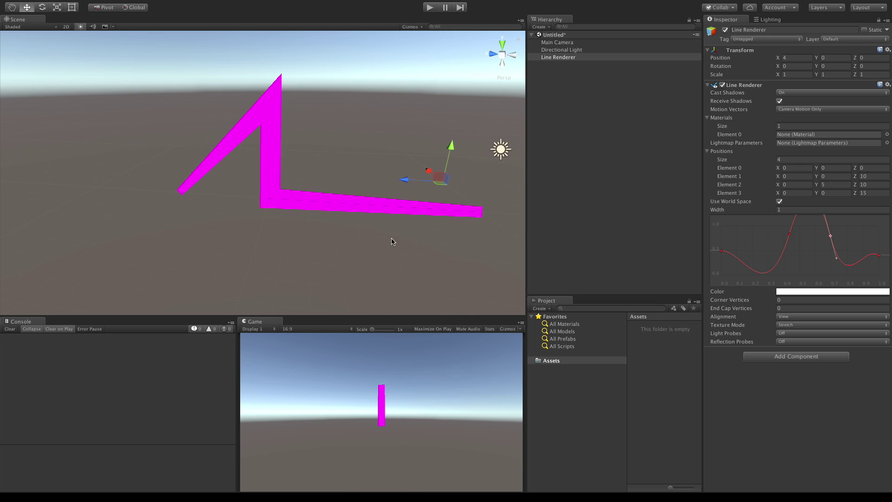
pyautogui.click(791, 301)
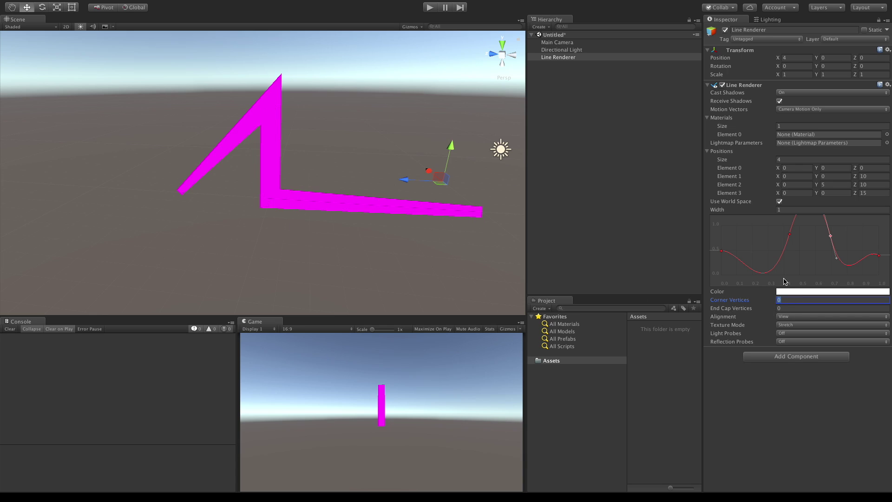
pyautogui.write('1')
pyautogui.press('Tab')
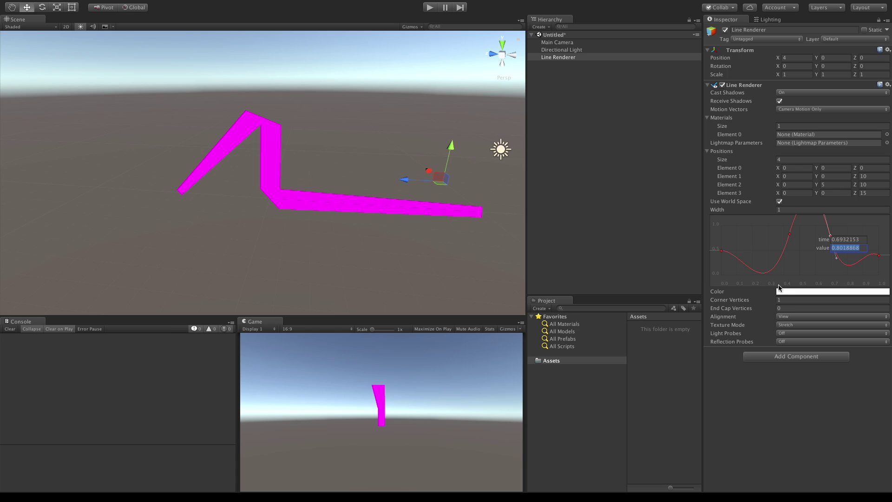
pyautogui.click(786, 300)
pyautogui.press('Return')
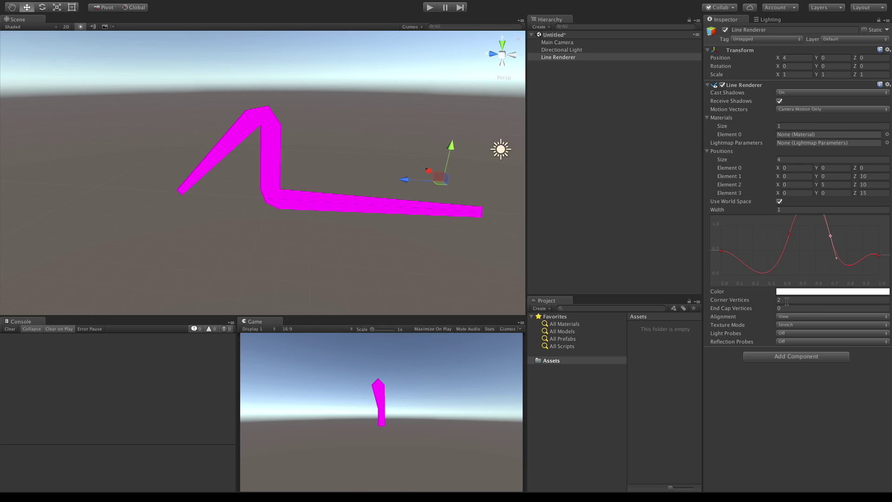
pyautogui.click(786, 301)
pyautogui.write('3')
pyautogui.press('Return')
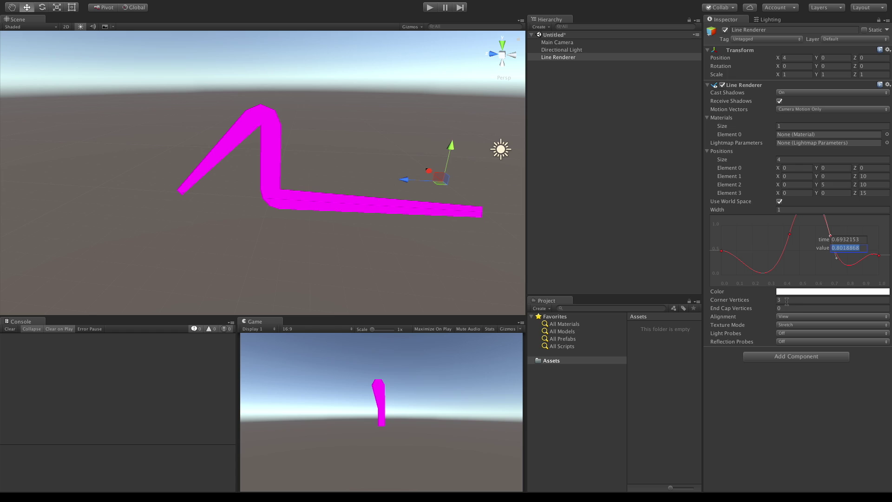
# Push Corner Vertices much higher, trying 30, 90 and 100.
pyautogui.click(785, 301)
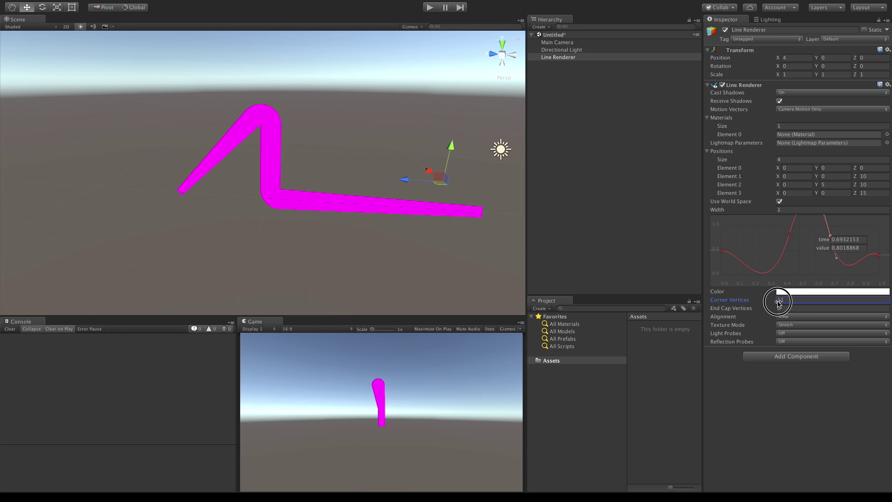
pyautogui.write('30')
pyautogui.doubleClick(795, 301)
pyautogui.press('Return')
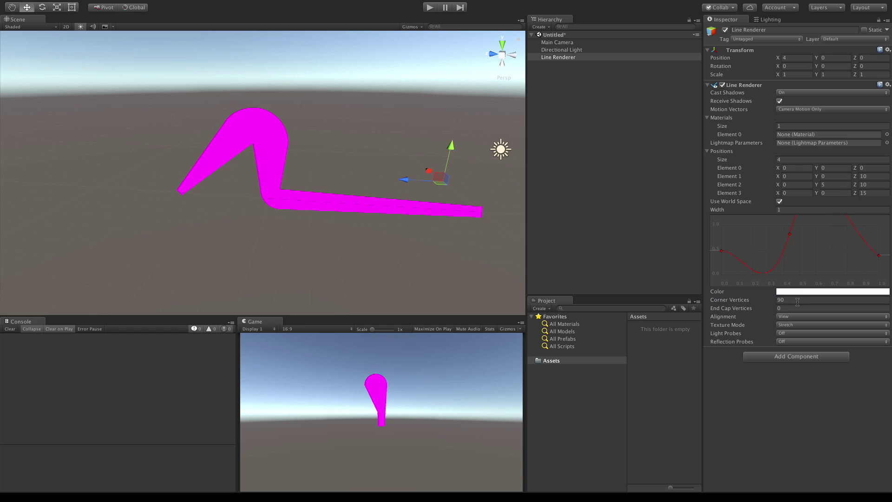
pyautogui.doubleClick(797, 301)
pyautogui.write('100')
# Set End Cap Vertices to 10 and Corner Vertices to 5.
pyautogui.click(782, 308)
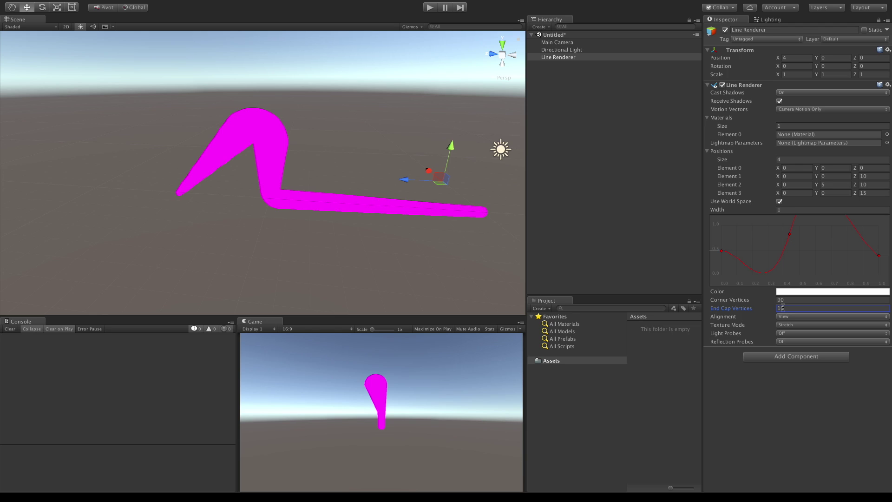
pyautogui.click(790, 300)
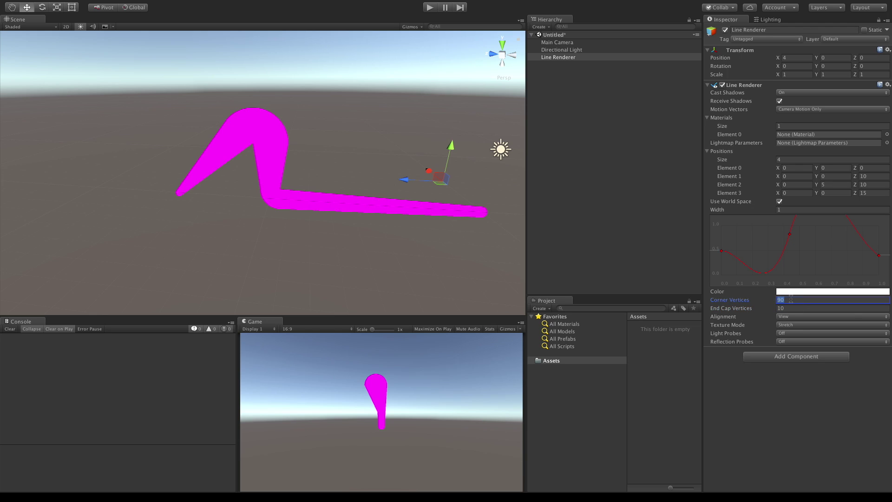
pyautogui.write('5')
# Turn off Use World Space, move the line along X, and set Texture Mode to Tile.
pyautogui.click(780, 202)
pyautogui.moveTo(431, 172); pyautogui.dragTo(469, 223)
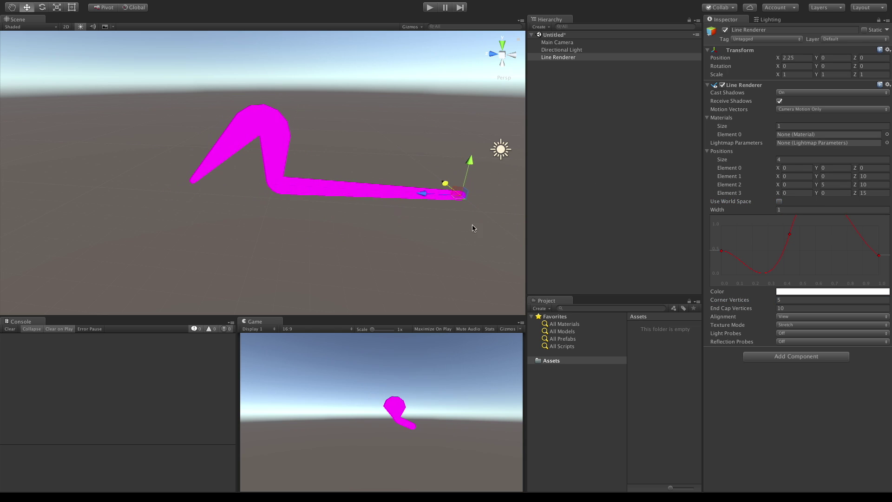
pyautogui.click(805, 325)
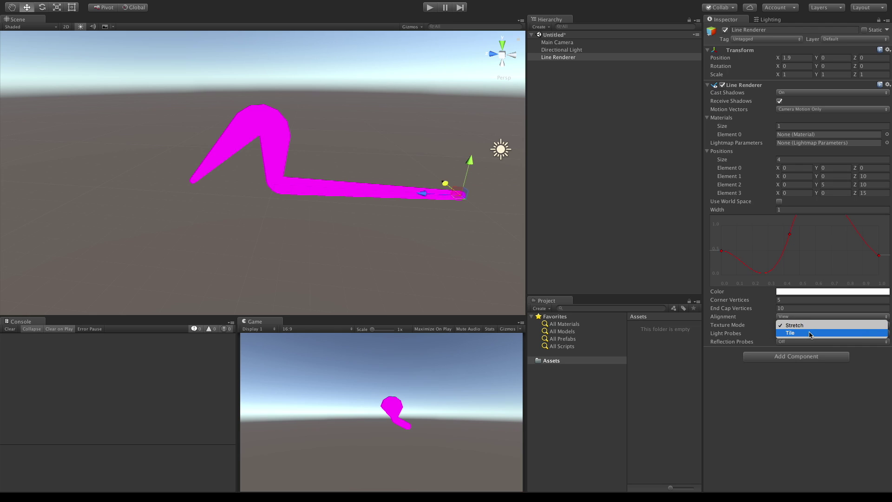
pyautogui.click(809, 333)
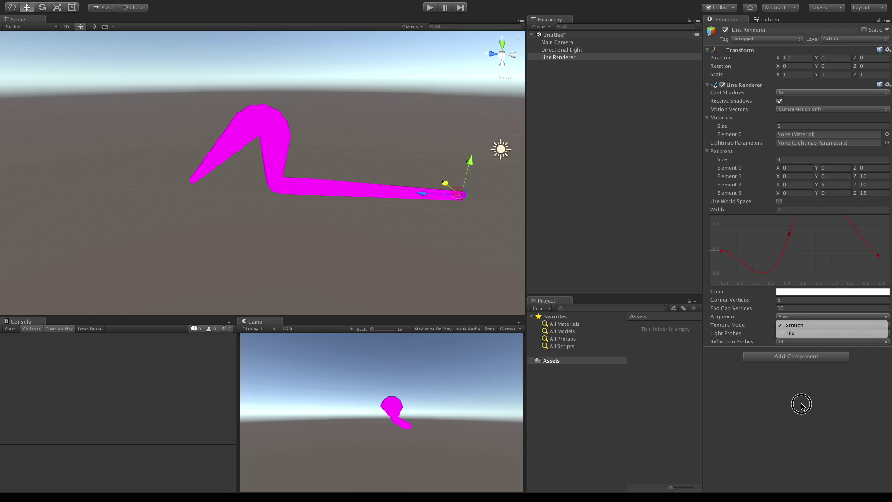
# Try Local alignment, then set Alignment to View so the line faces the camera.
pyautogui.click(807, 316)
pyautogui.click(811, 324)
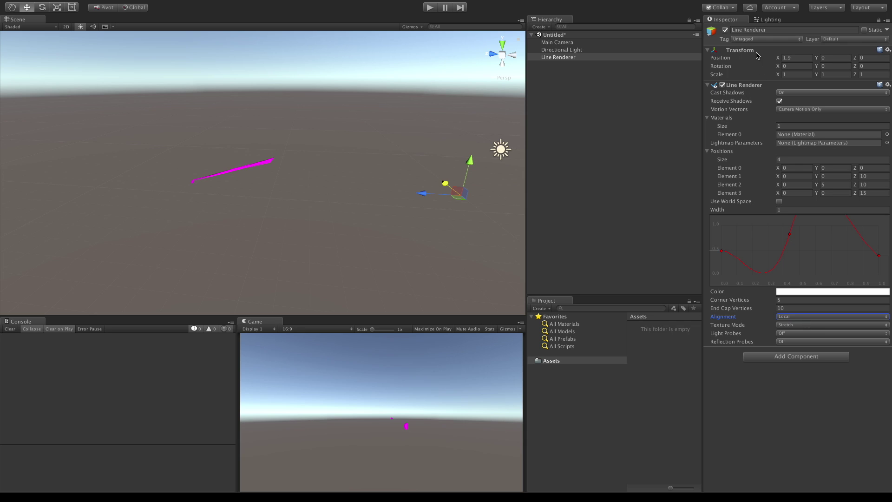
pyautogui.moveTo(449, 186); pyautogui.dragTo(449, 213)
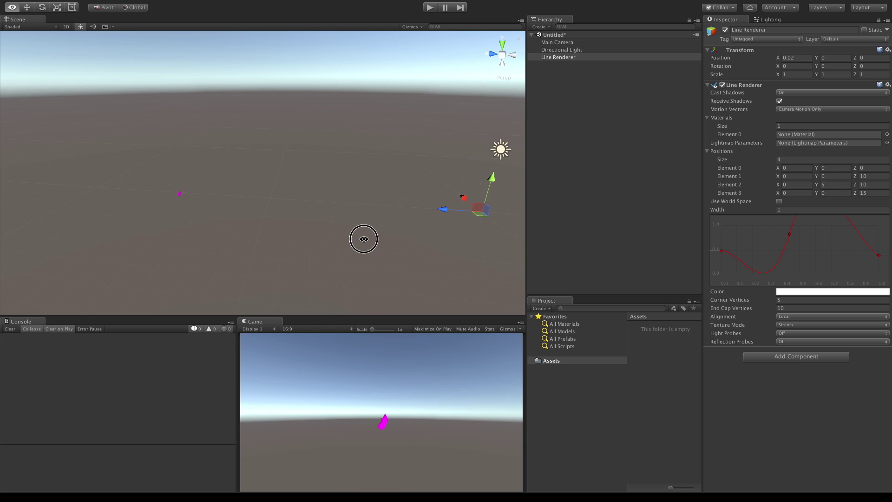
pyautogui.keyDown('alt'); pyautogui.moveTo(360, 239); pyautogui.dragTo(468, 277); pyautogui.keyUp('alt')
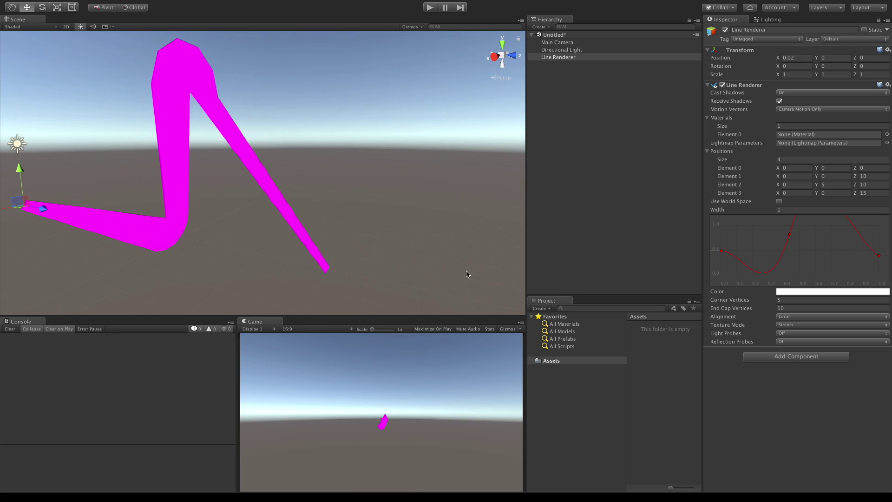
pyautogui.click(823, 316)
pyautogui.click(821, 310)
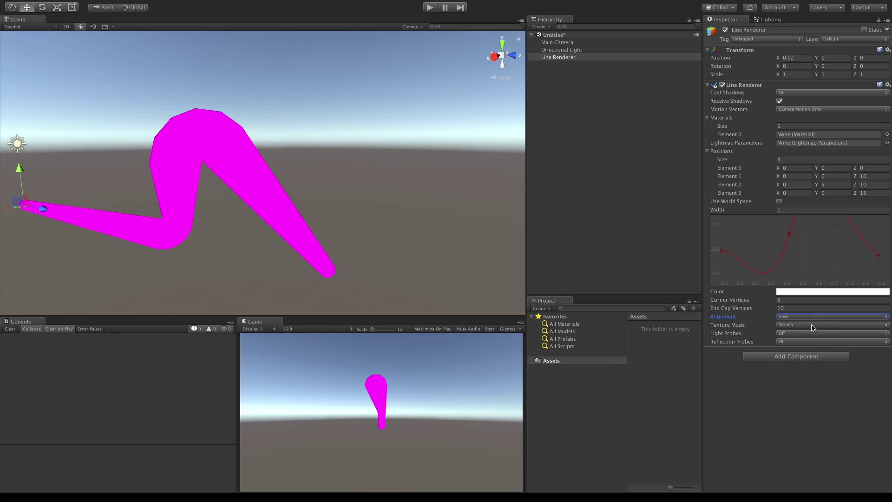
pyautogui.moveTo(319, 166); pyautogui.dragTo(448, 149, button='middle')
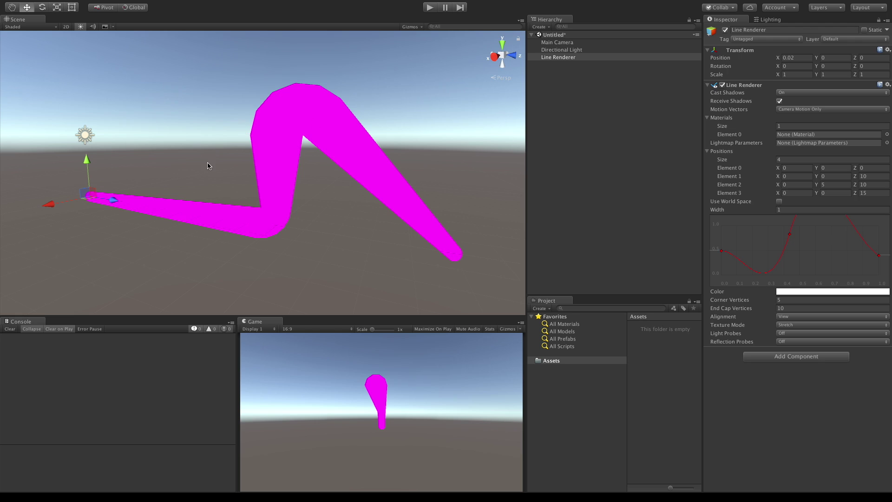
# Create a new material asset named 'Line'.
pyautogui.rightClick(655, 354)
pyautogui.moveTo(702, 336)
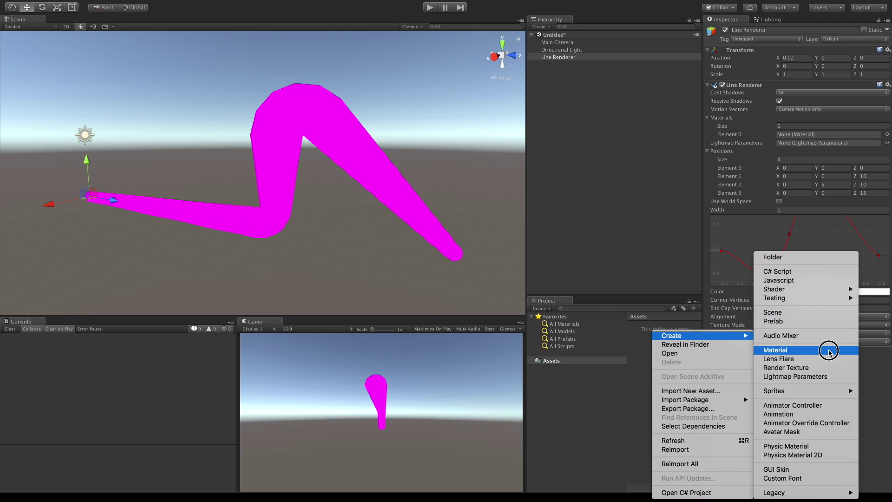
pyautogui.click(790, 349)
pyautogui.write('Lin')
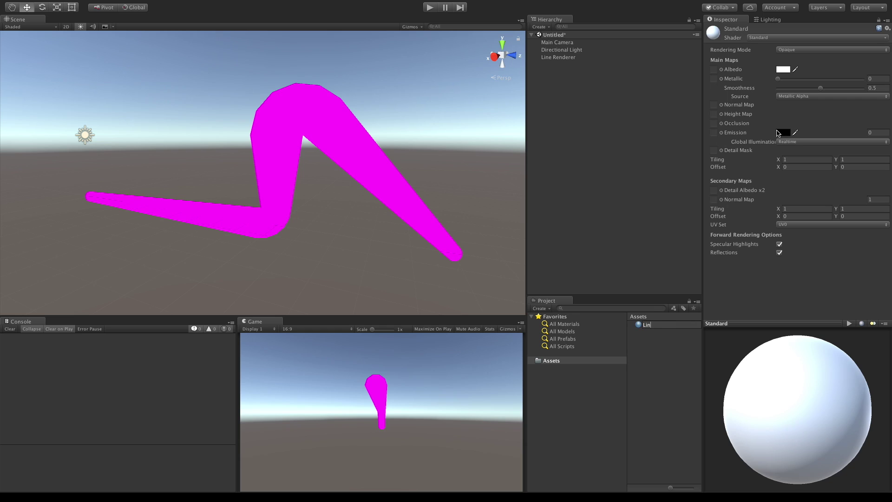
pyautogui.write('e')
pyautogui.press('Return')
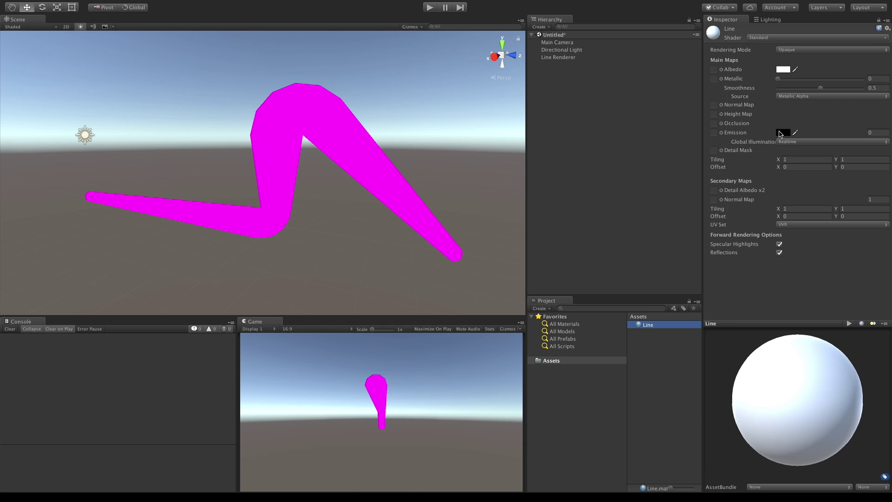
# Set its shader to Particles/Additive and assign it to the Line Renderer.
pyautogui.click(791, 37)
pyautogui.moveTo(801, 103)
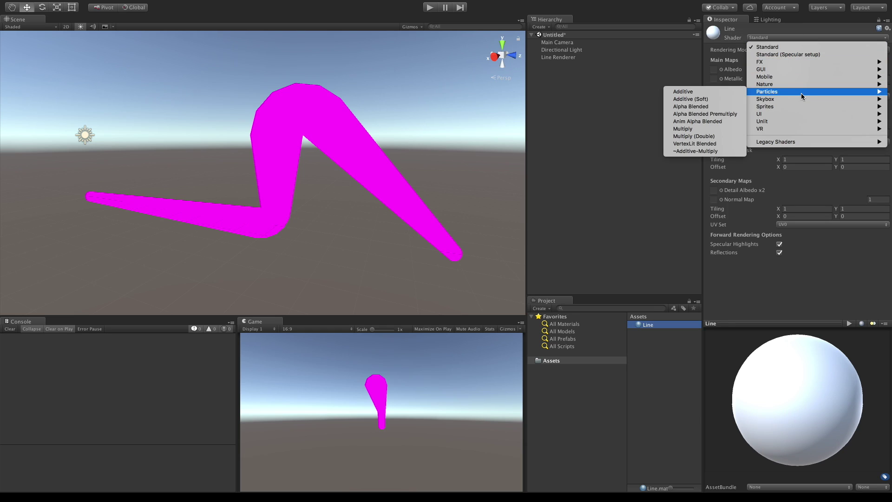
pyautogui.click(734, 92)
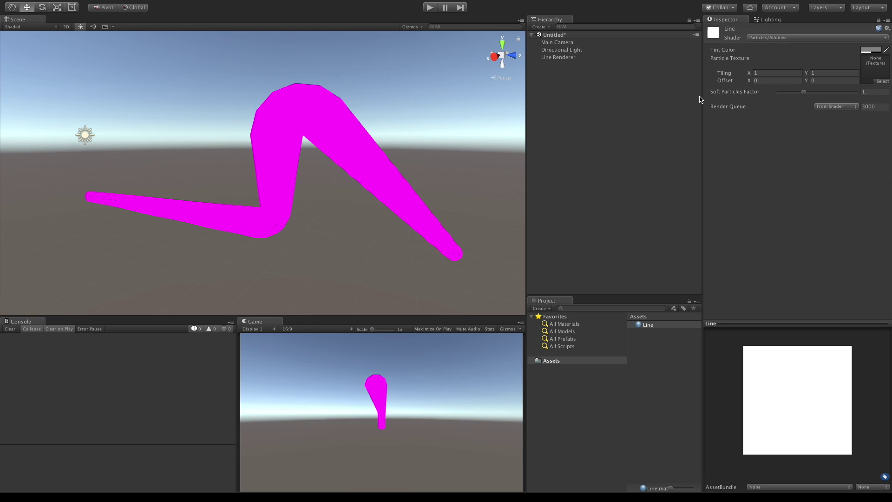
pyautogui.click(569, 57)
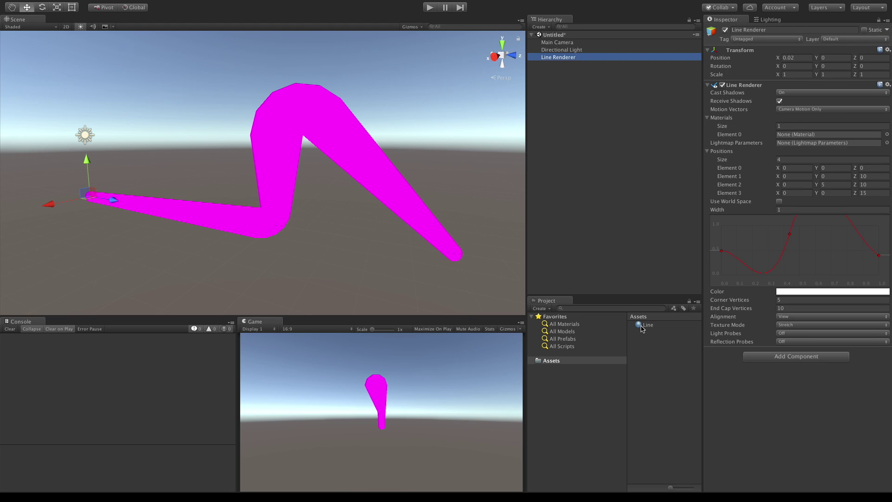
pyautogui.moveTo(646, 324); pyautogui.dragTo(791, 138)
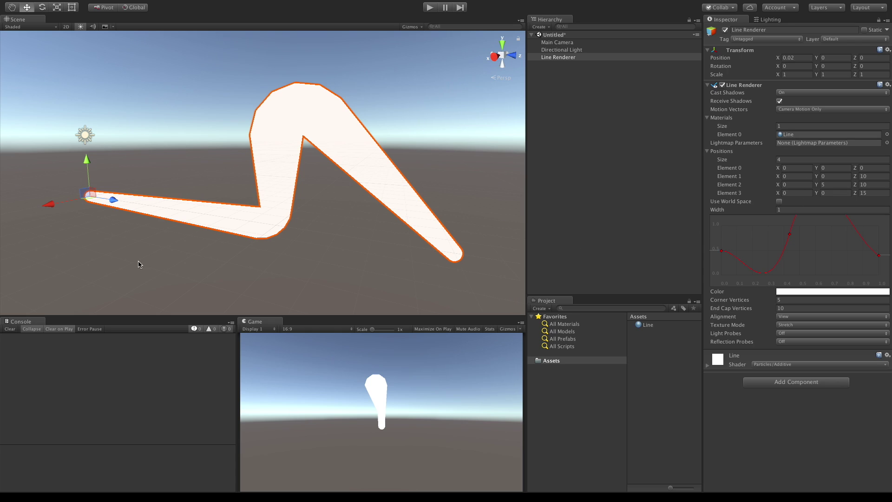
pyautogui.rightClick(560, 79)
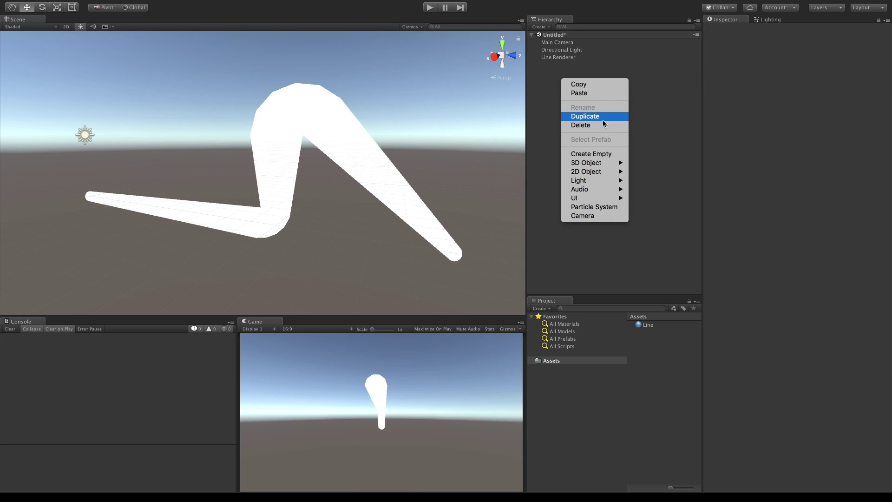
pyautogui.moveTo(586, 163)
pyautogui.click(645, 162)
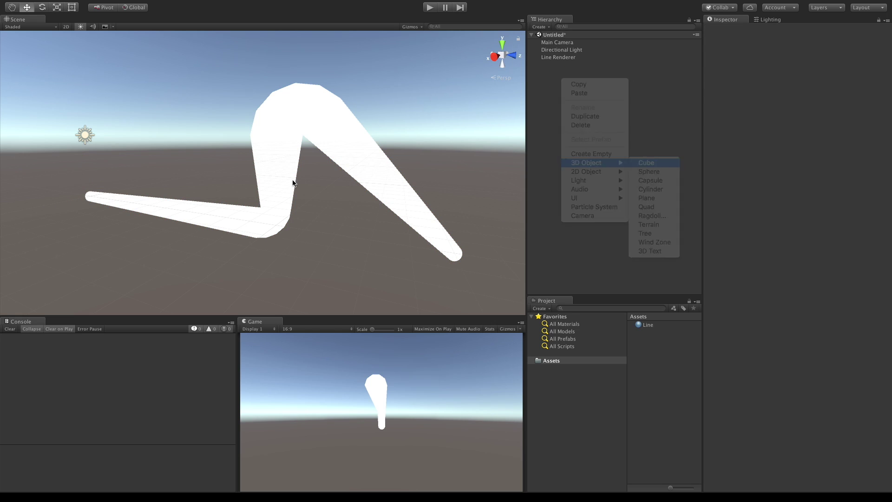
pyautogui.moveTo(298, 177); pyautogui.dragTo(215, 168)
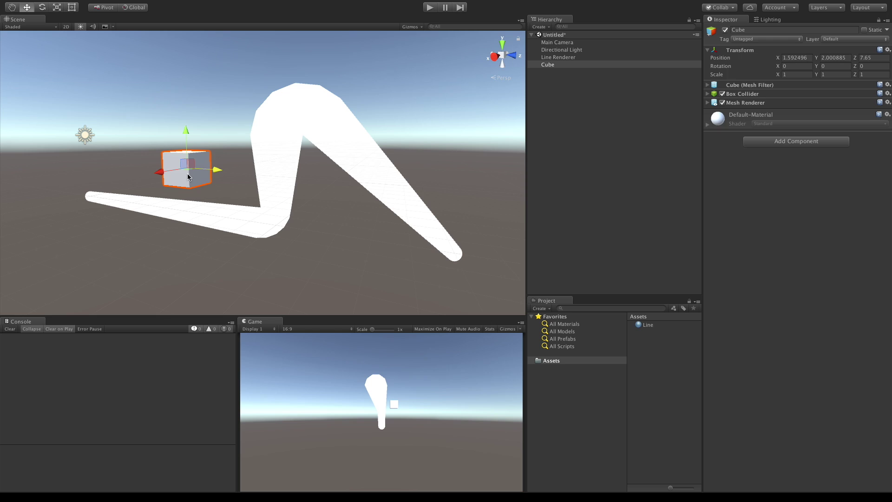
pyautogui.click(344, 156)
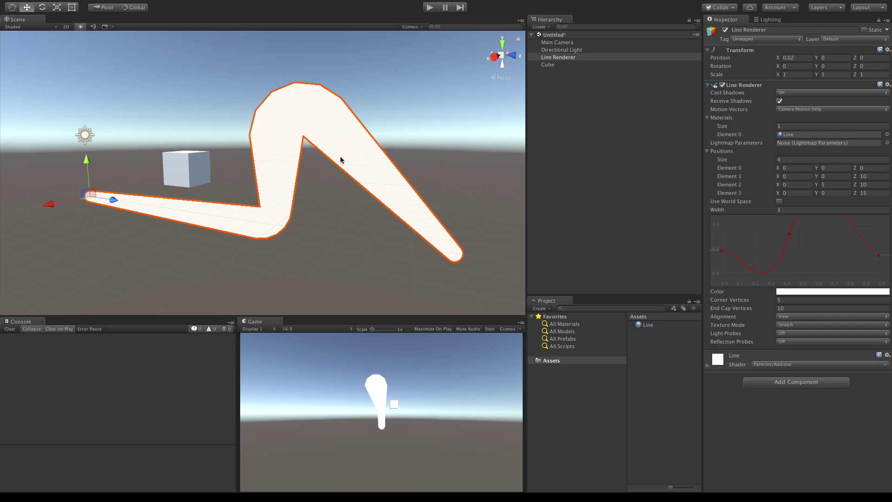
pyautogui.click(200, 173)
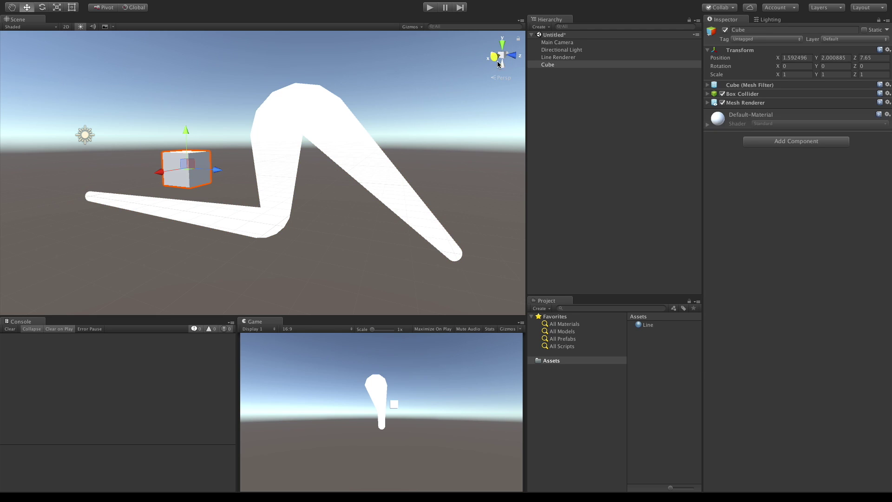
pyautogui.rightClick(544, 64)
pyautogui.click(572, 113)
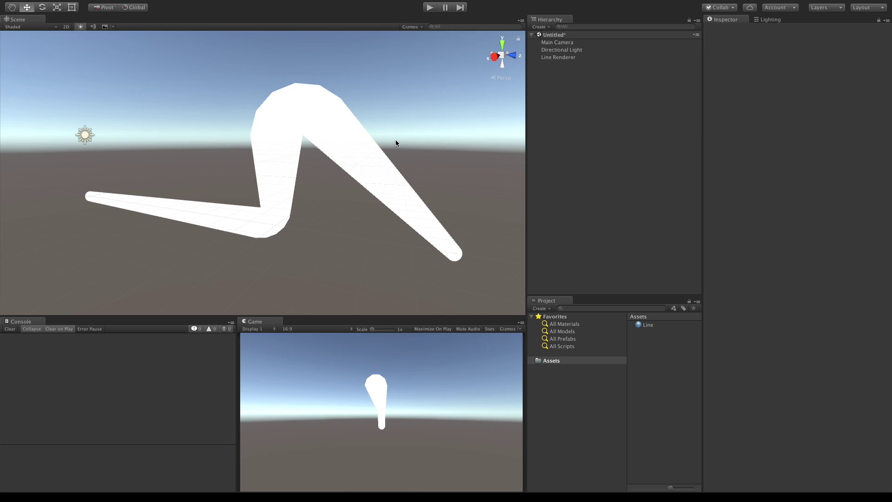
pyautogui.click(315, 129)
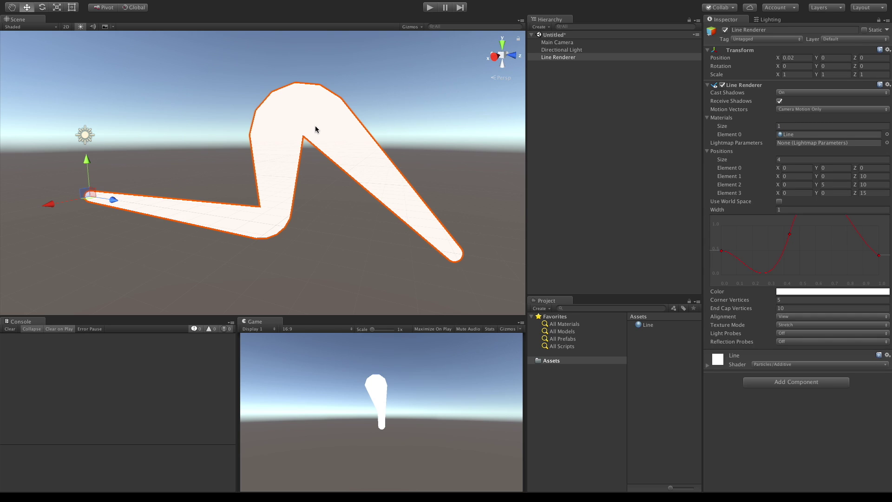
# Switch the line to world-space points and bring up its colour gradient editor.
pyautogui.click(779, 202)
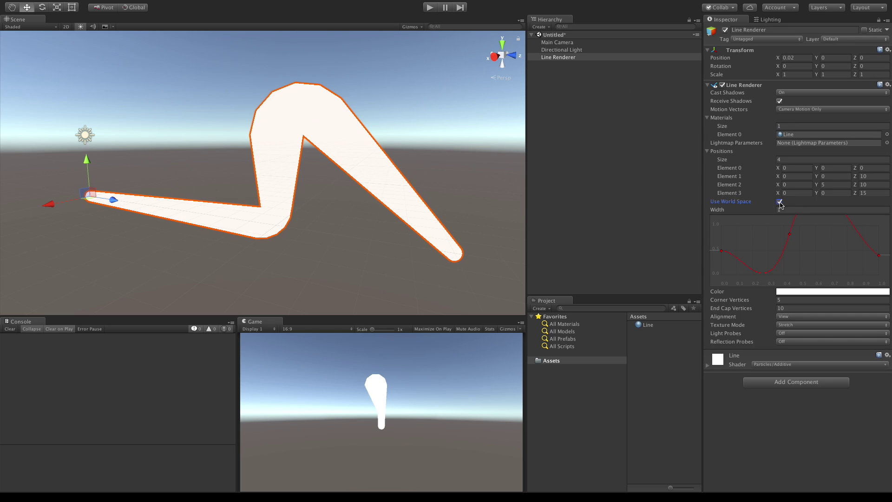
pyautogui.click(841, 293)
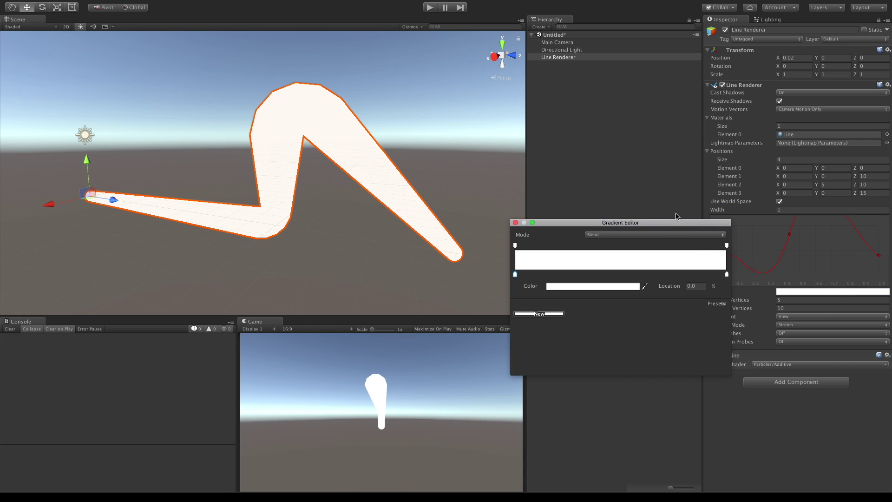
pyautogui.moveTo(665, 222); pyautogui.dragTo(617, 277)
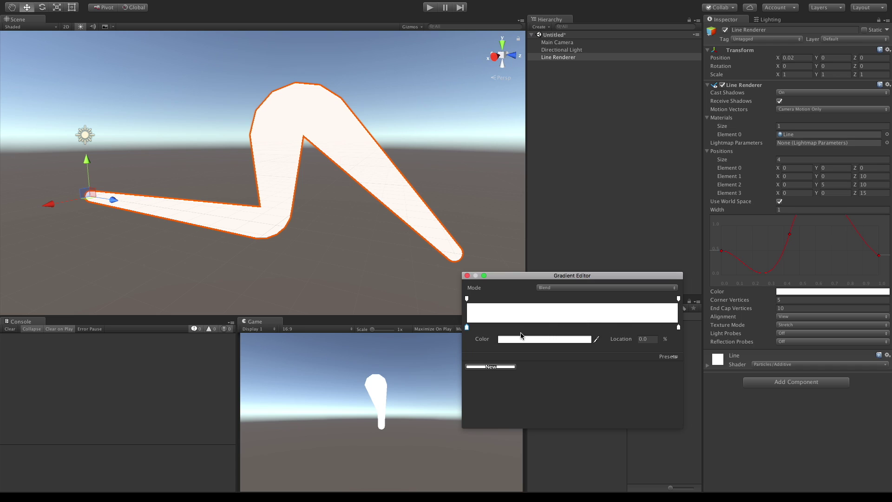
# Set the gradient's end key to a bright yellow-green.
pyautogui.click(678, 328)
pyautogui.click(580, 343)
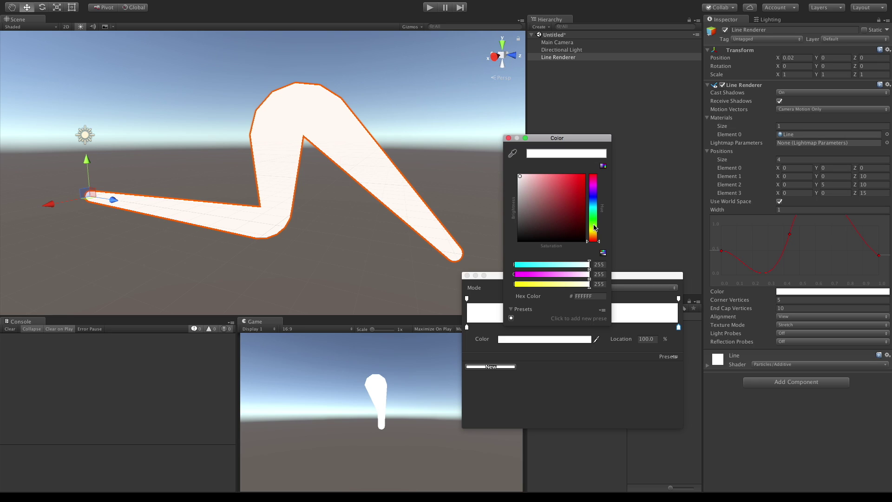
pyautogui.moveTo(594, 237)
pyautogui.mouseDown()
pyautogui.moveTo(596, 218)
pyautogui.moveTo(595, 229)
pyautogui.mouseUp()
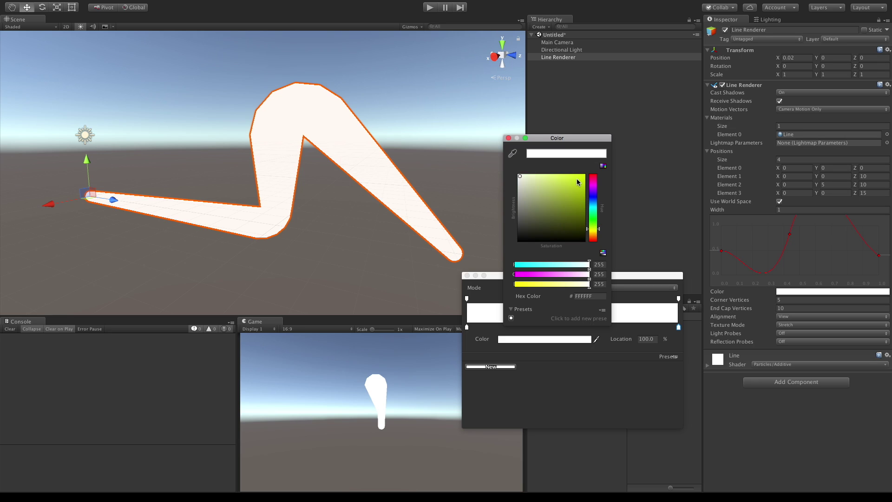
pyautogui.click(582, 176)
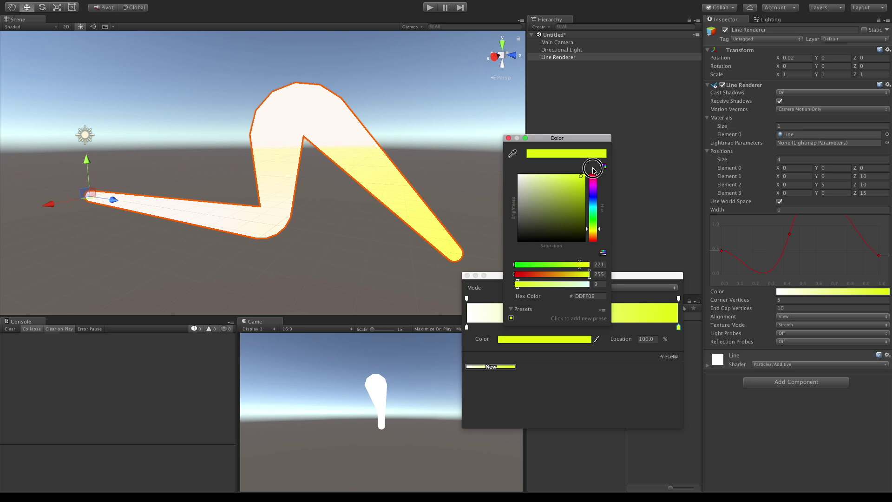
pyautogui.click(509, 137)
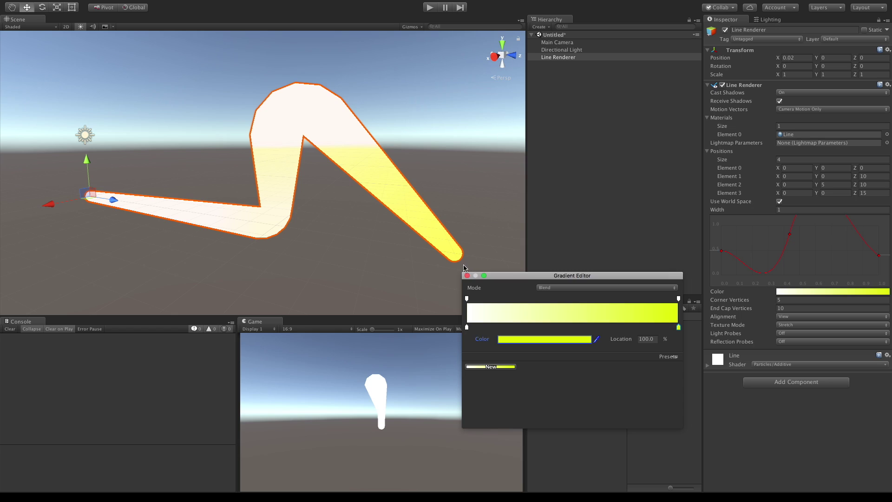
# Make the gradient's start key pure red.
pyautogui.doubleClick(467, 327)
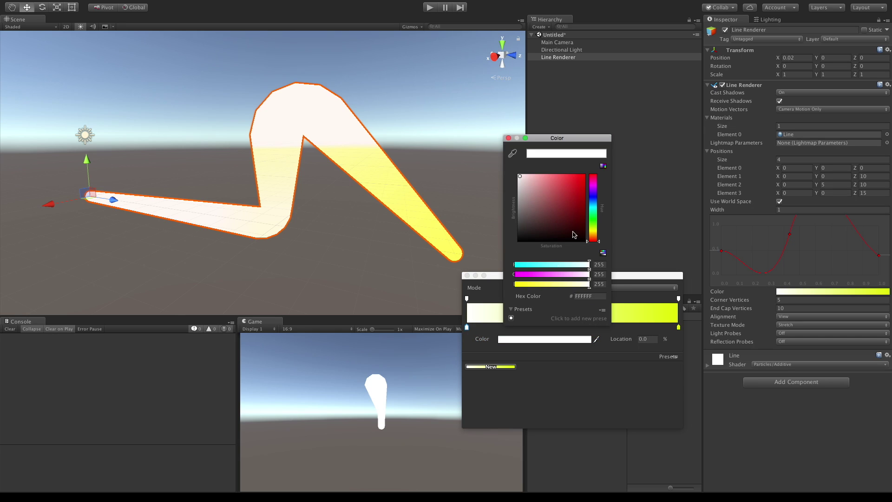
pyautogui.click(583, 176)
pyautogui.click(508, 138)
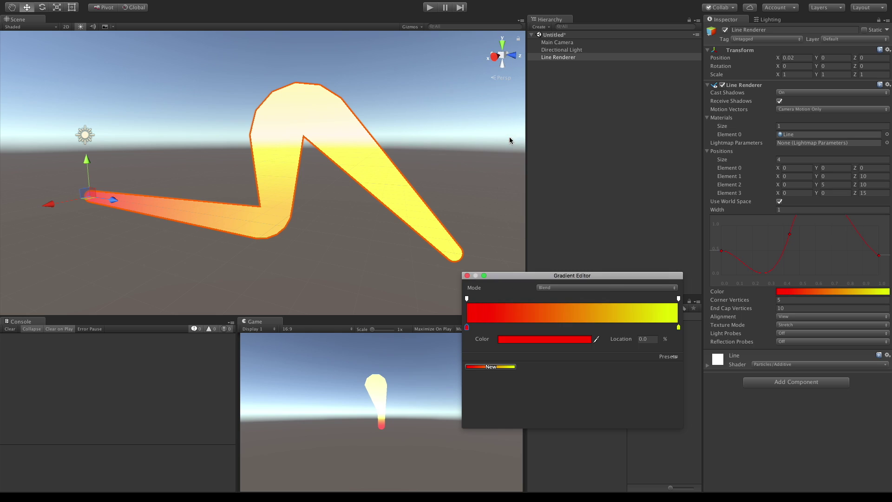
# Add a dark green middle key and move it left to 39.5%.
pyautogui.click(577, 328)
pyautogui.doubleClick(578, 328)
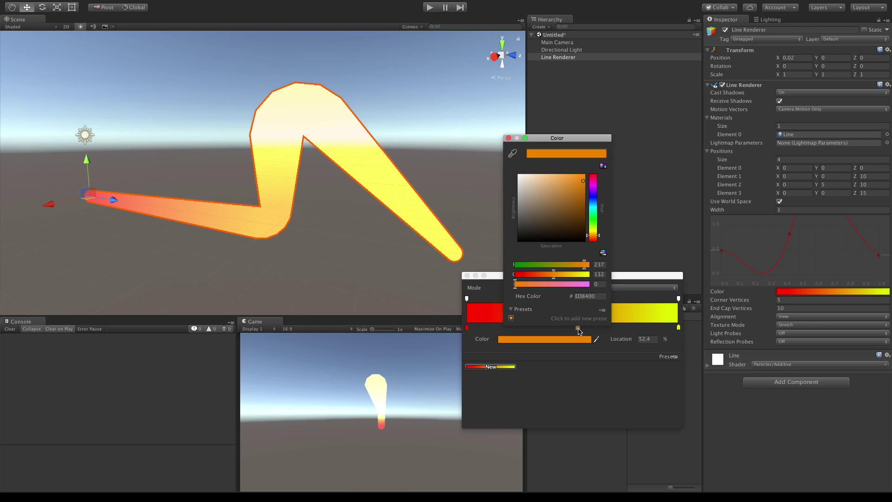
pyautogui.click(591, 214)
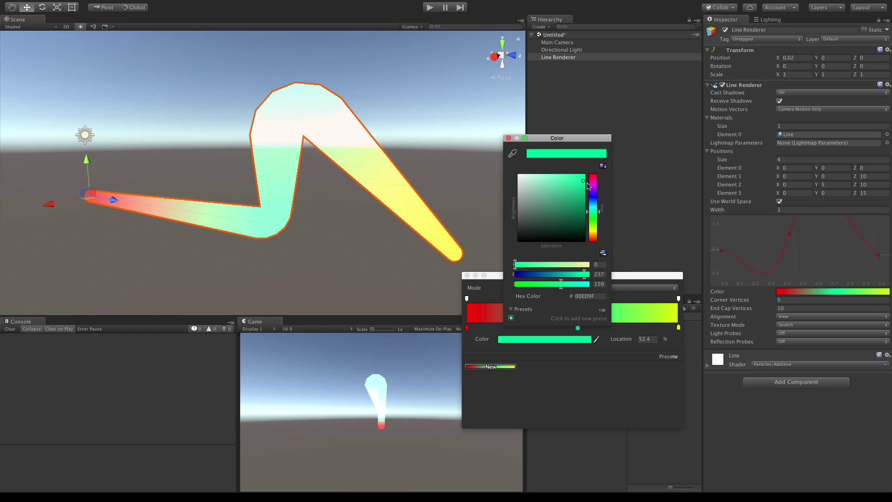
pyautogui.moveTo(581, 187)
pyautogui.mouseDown()
pyautogui.moveTo(585, 198)
pyautogui.moveTo(584, 190)
pyautogui.mouseUp()
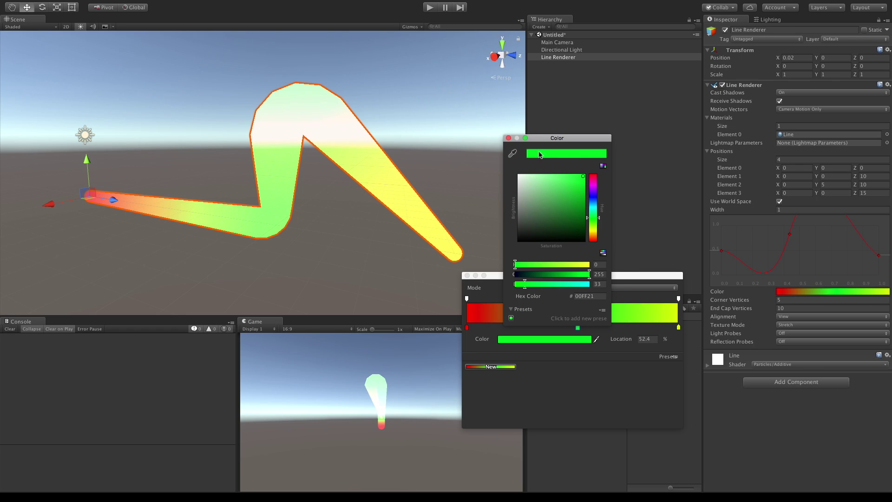
pyautogui.click(508, 138)
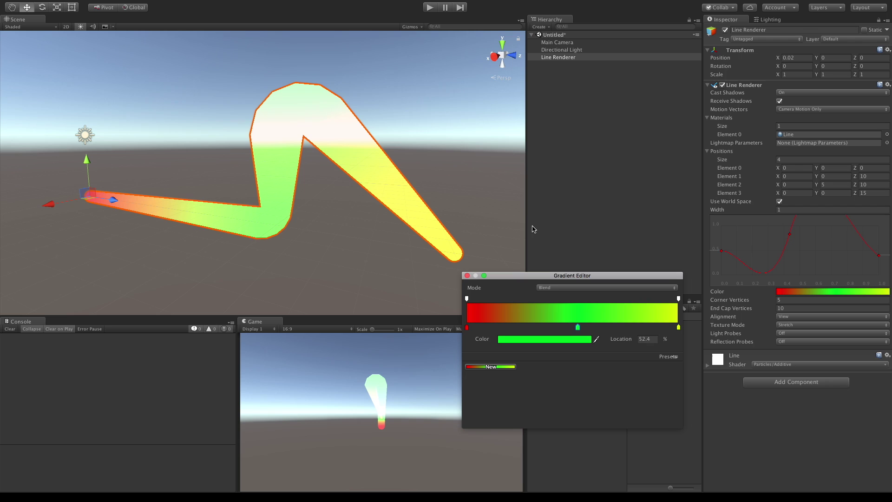
pyautogui.moveTo(577, 327); pyautogui.dragTo(550, 328)
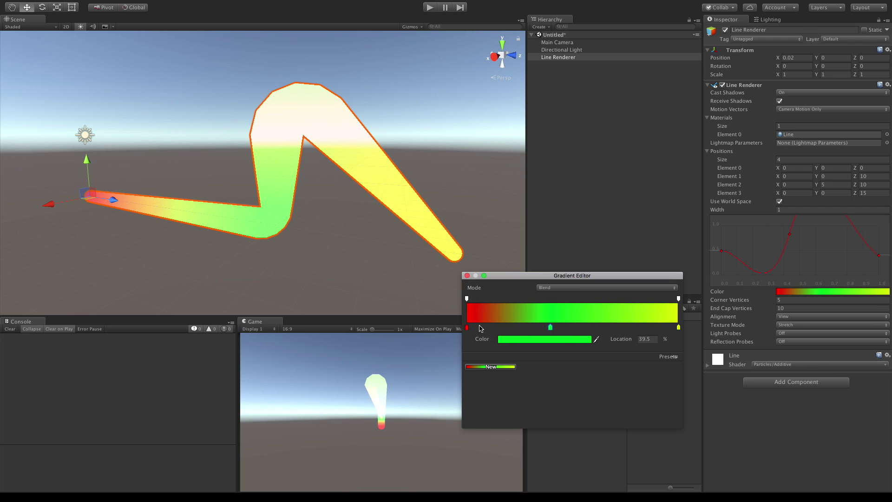
# Lower the end alpha key at 100% to 113 so the line fades toward its end.
pyautogui.click(678, 299)
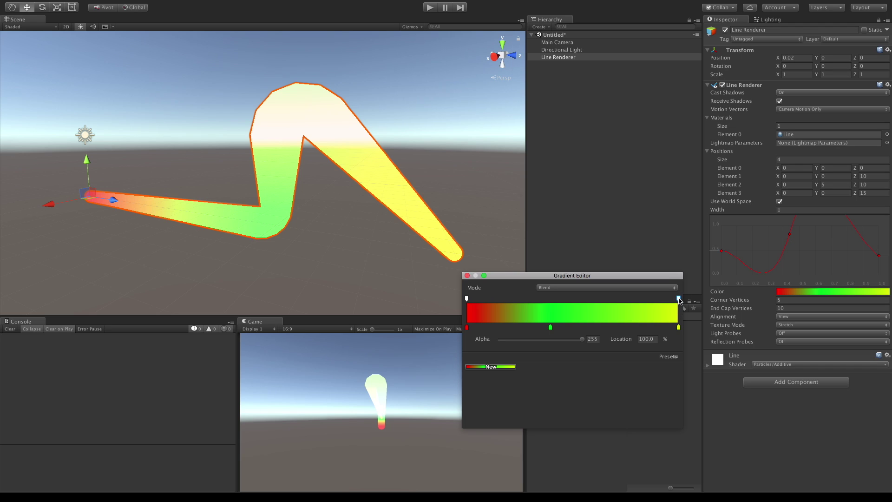
pyautogui.moveTo(581, 340); pyautogui.dragTo(536, 339)
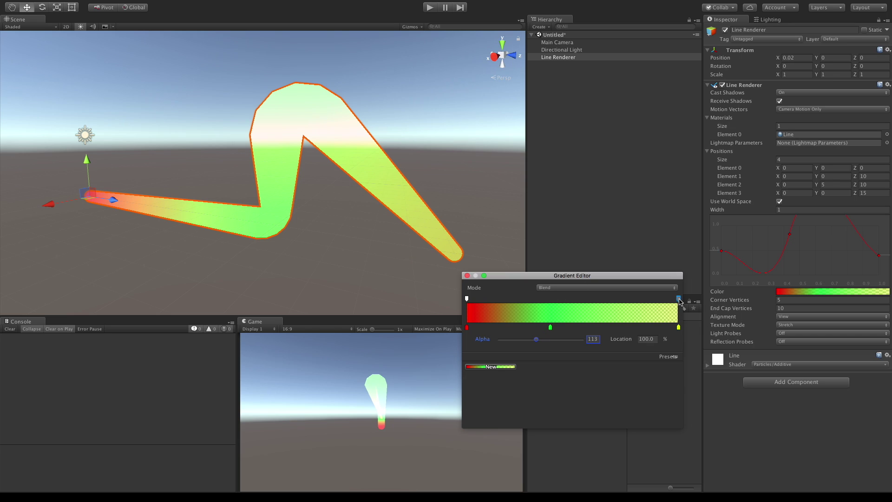
pyautogui.moveTo(679, 301)
pyautogui.mouseDown()
pyautogui.moveTo(553, 297)
pyautogui.moveTo(679, 298)
pyautogui.mouseUp()
# Move the red key to 12.9% and green to 61.6%, leaving the gradient in Blend mode.
pyautogui.click(585, 288)
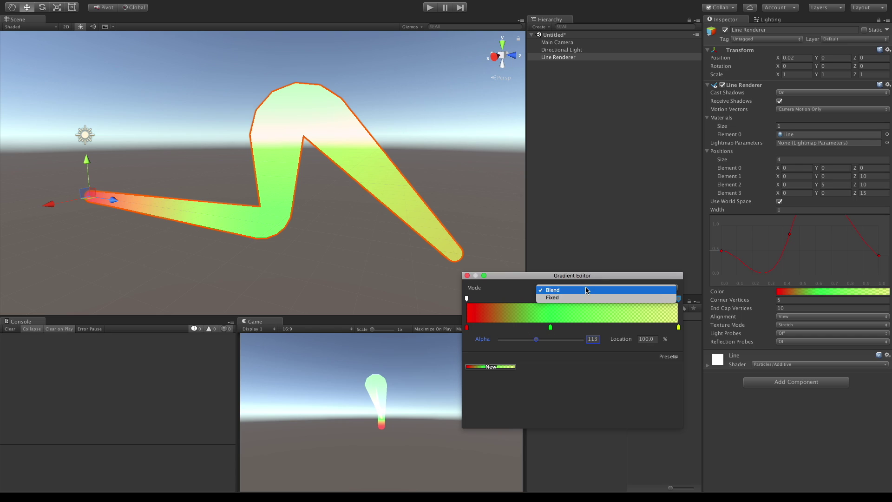
pyautogui.click(588, 296)
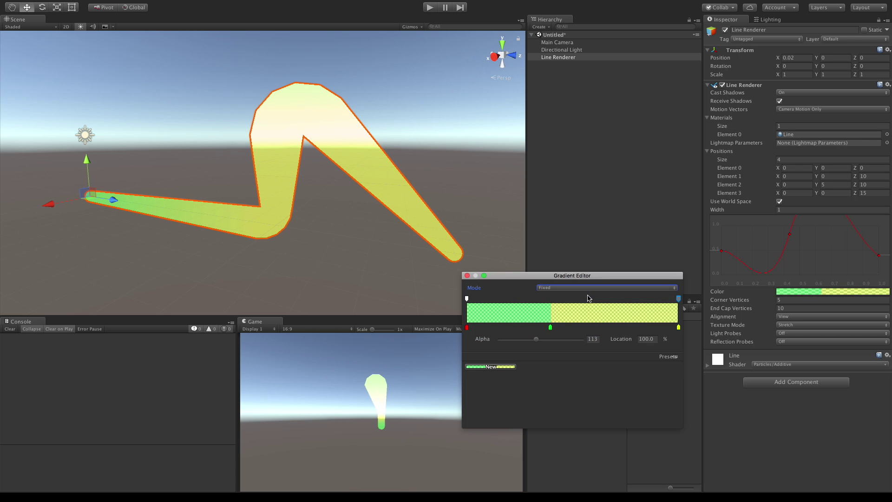
pyautogui.moveTo(467, 327); pyautogui.dragTo(495, 329)
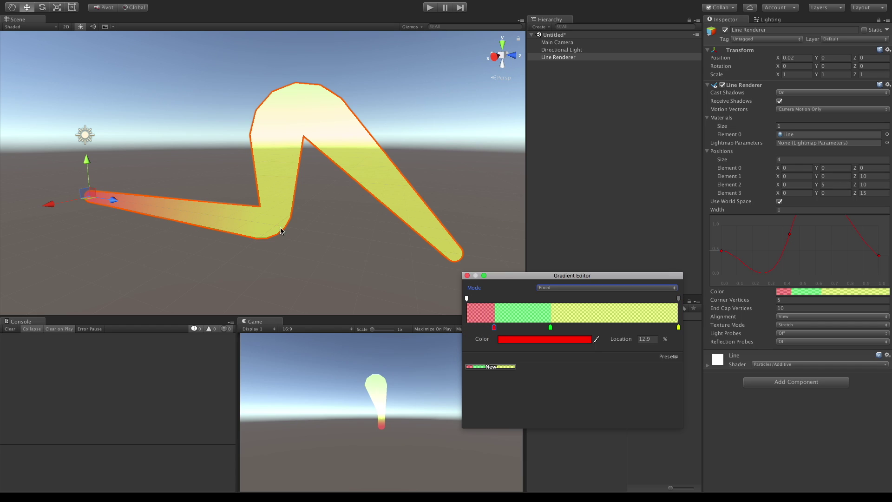
pyautogui.moveTo(550, 327); pyautogui.dragTo(599, 330)
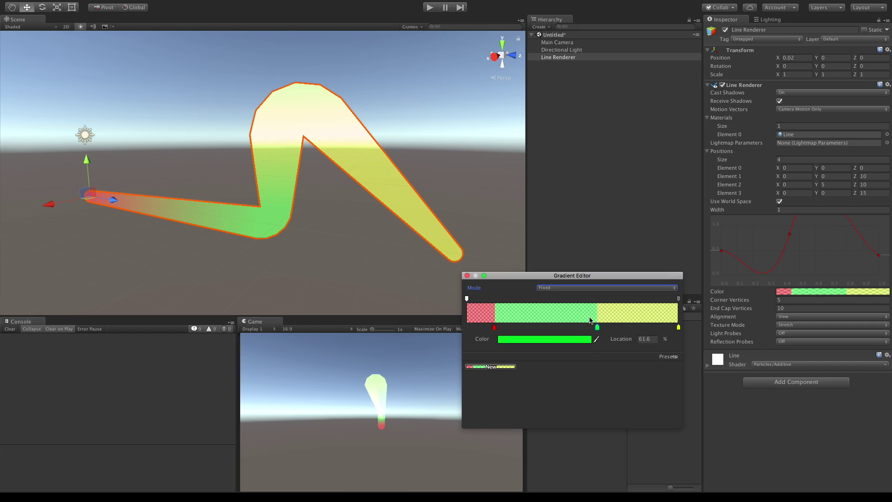
pyautogui.click(592, 288)
pyautogui.click(592, 281)
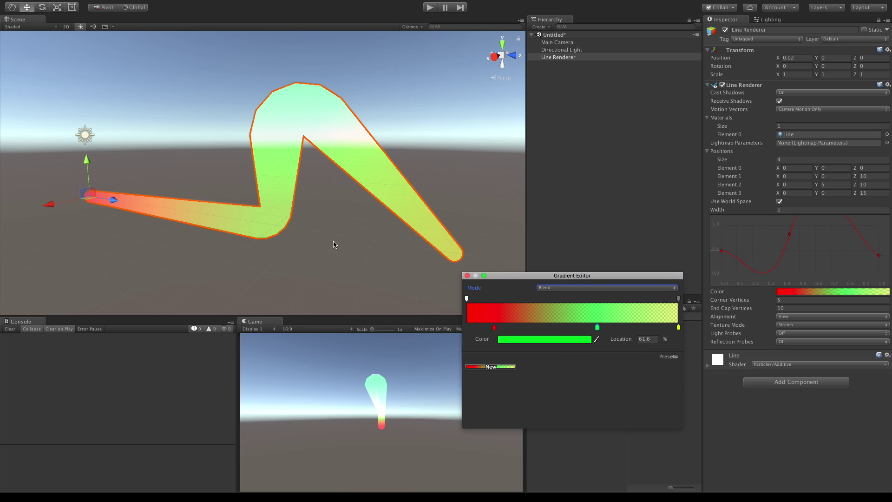
# Save the red-green gradient as a preset, turn the start key blue, and save that variant.
pyautogui.click(491, 367)
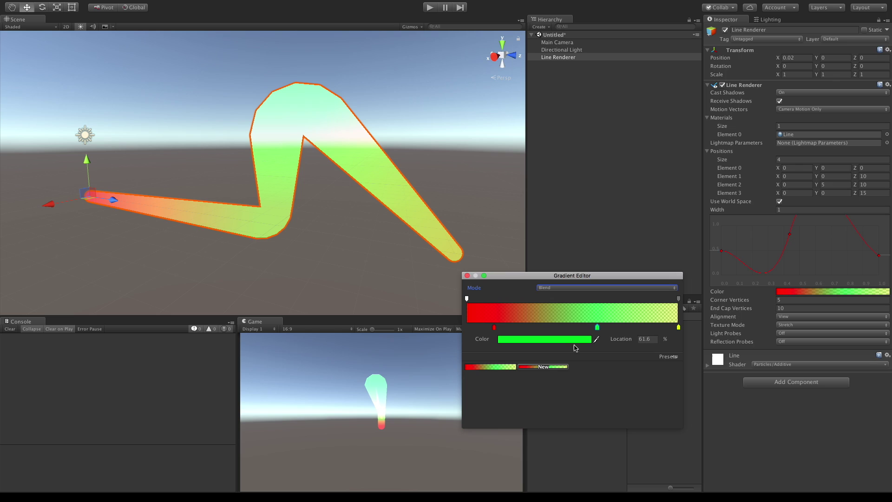
pyautogui.moveTo(494, 328); pyautogui.dragTo(478, 328)
pyautogui.doubleClick(479, 328)
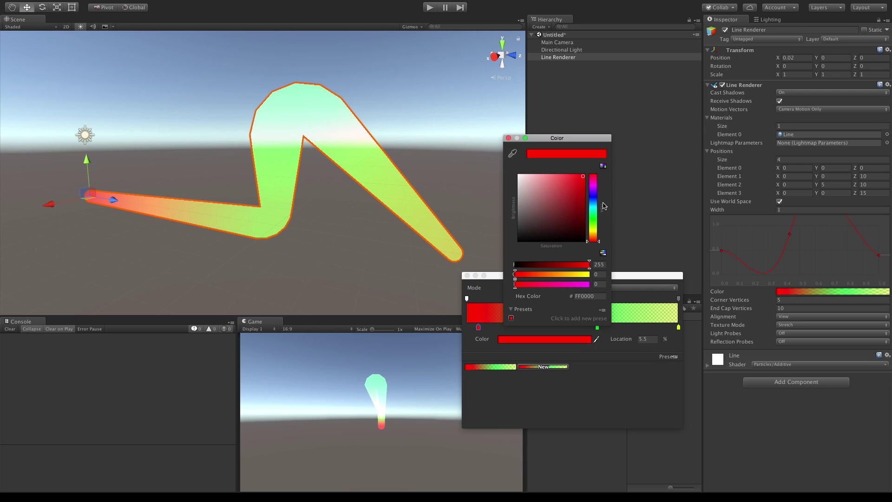
pyautogui.click(594, 194)
pyautogui.click(509, 139)
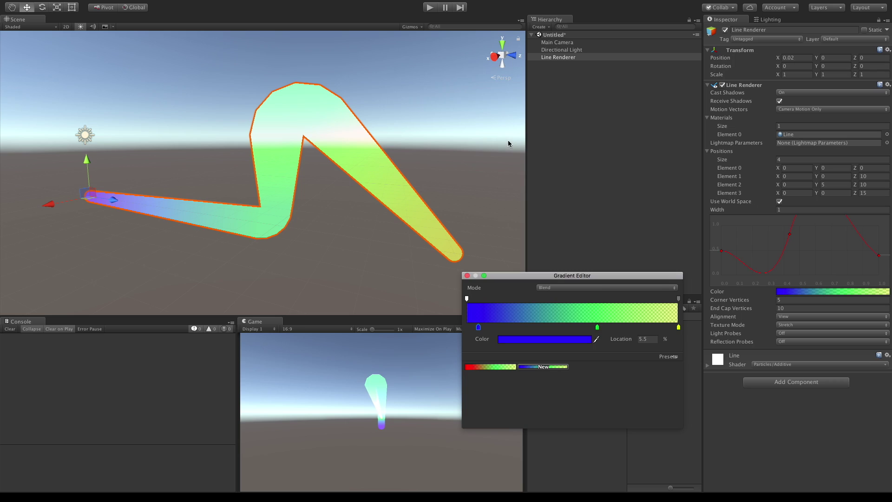
pyautogui.click(542, 367)
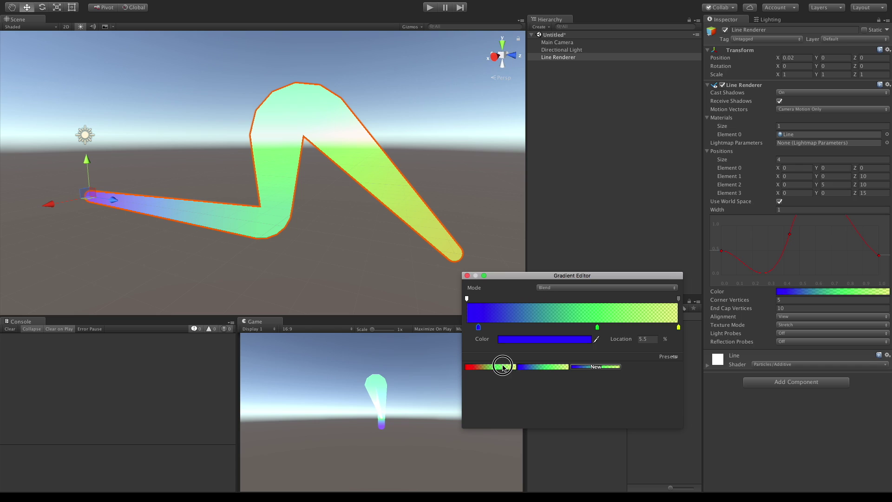
# Compare both presets and reapply the red-green one to the line.
pyautogui.click(505, 369)
pyautogui.click(541, 369)
pyautogui.click(502, 369)
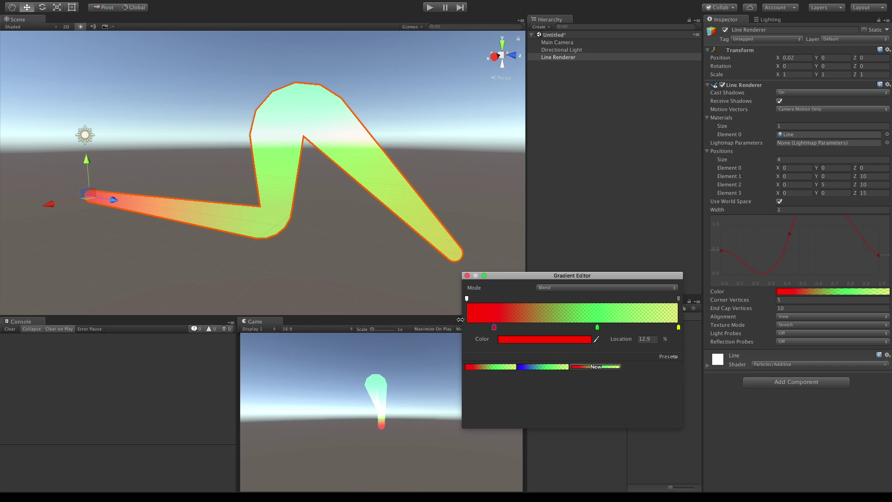
# Close the gradient editor and set the Line material's Particle Texture to Default-Particle.
pyautogui.click(467, 275)
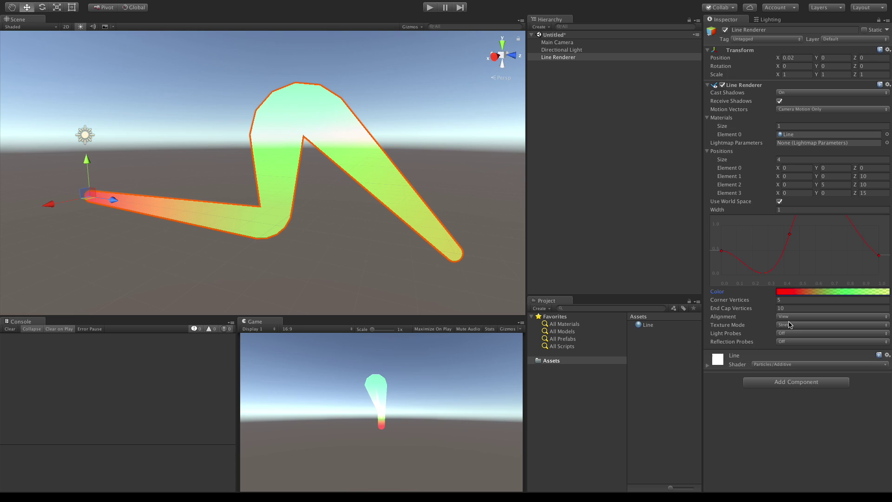
pyautogui.click(707, 365)
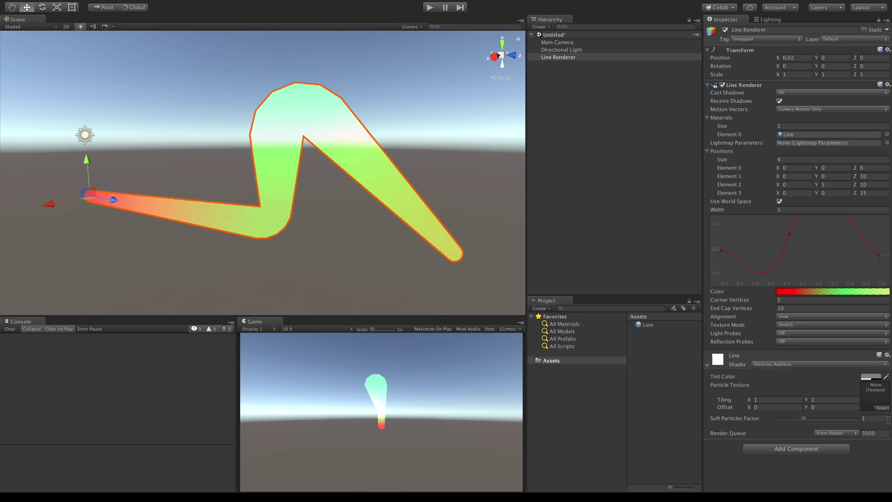
pyautogui.click(878, 408)
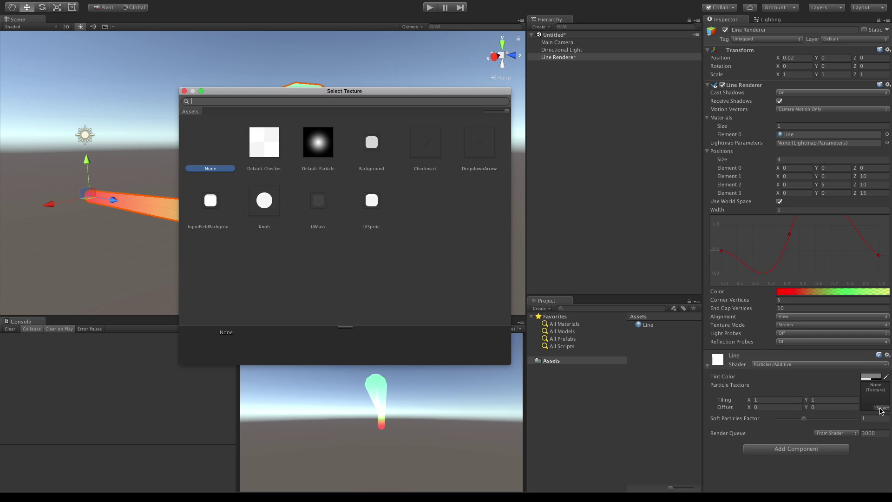
pyautogui.doubleClick(315, 145)
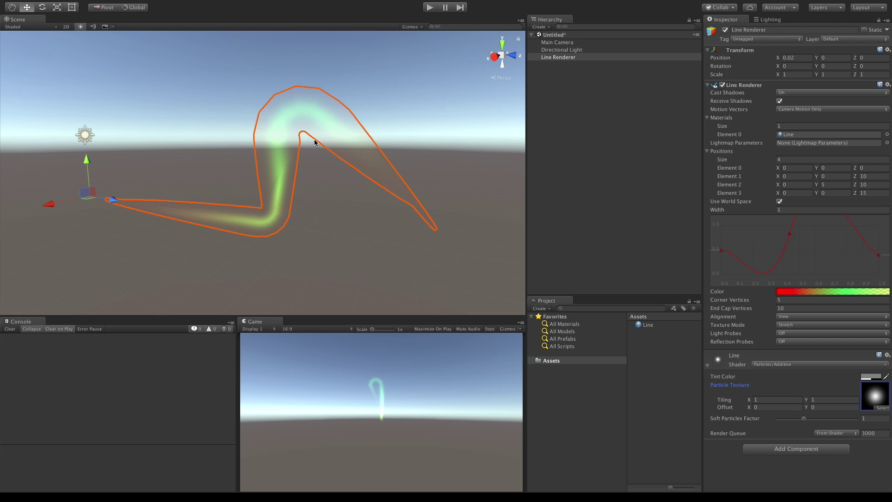
pyautogui.scroll(5, 376, 183)
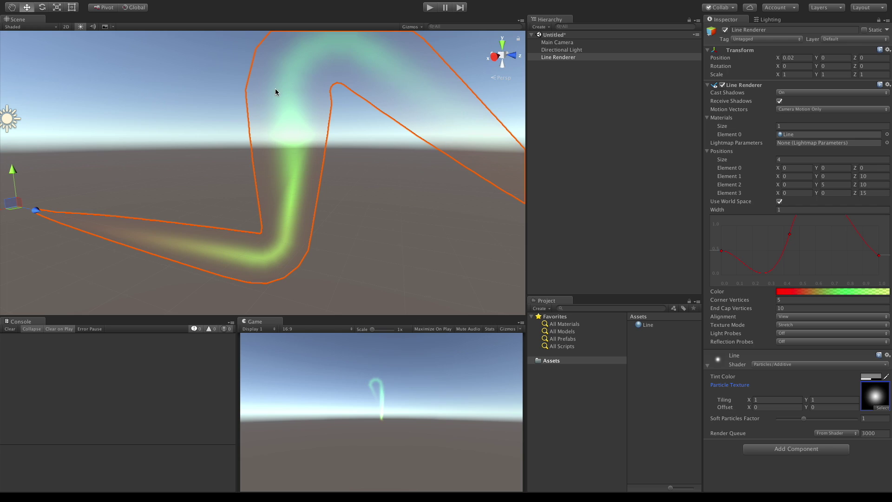
pyautogui.scroll(-5, 403, 94)
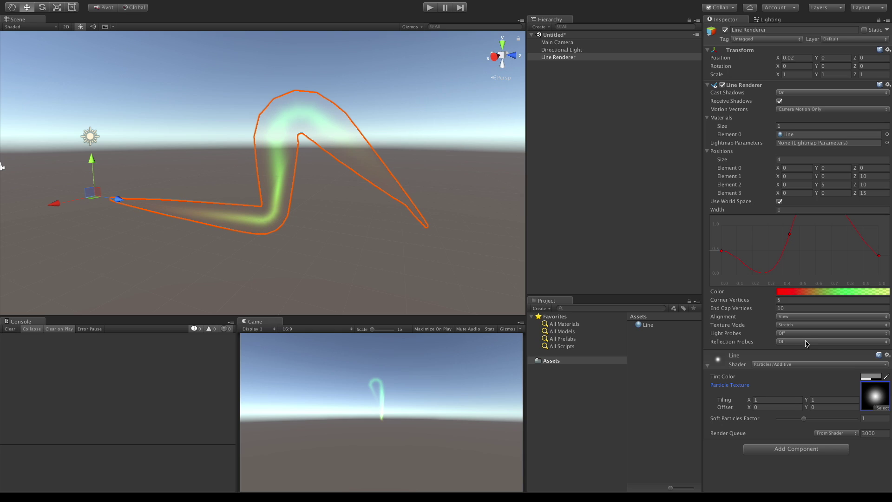
pyautogui.click(804, 324)
pyautogui.click(812, 333)
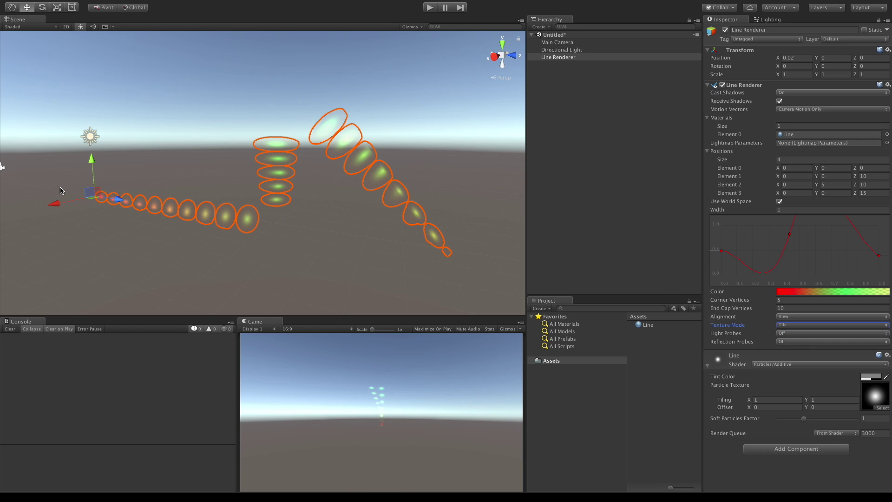
pyautogui.click(799, 325)
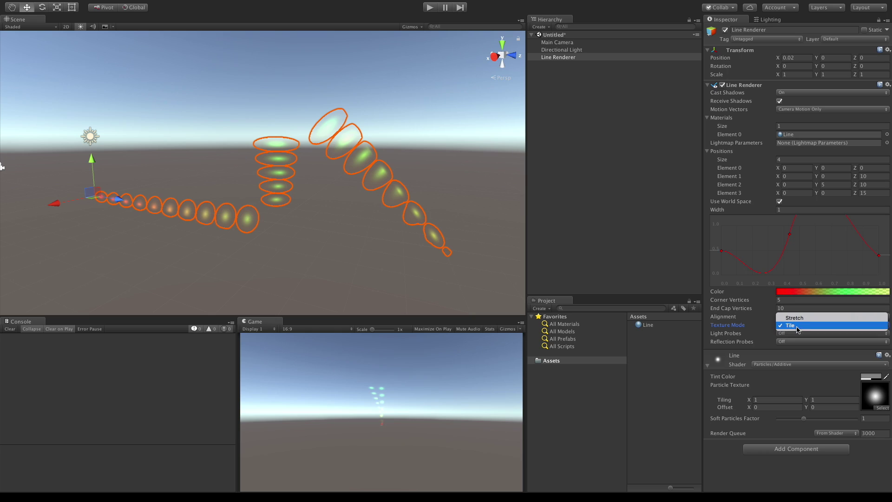
pyautogui.click(801, 319)
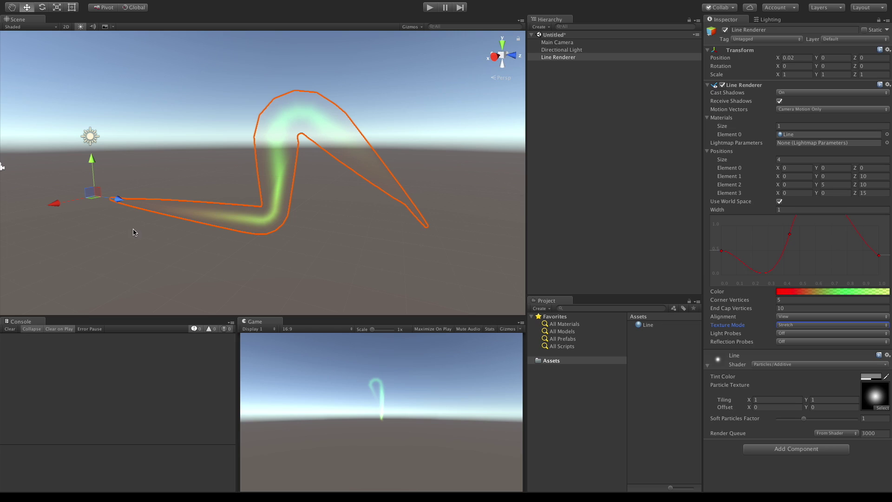
# Reopen the Line Renderer's red-green-yellow Color gradient in the Gradient Editor.
pyautogui.click(815, 292)
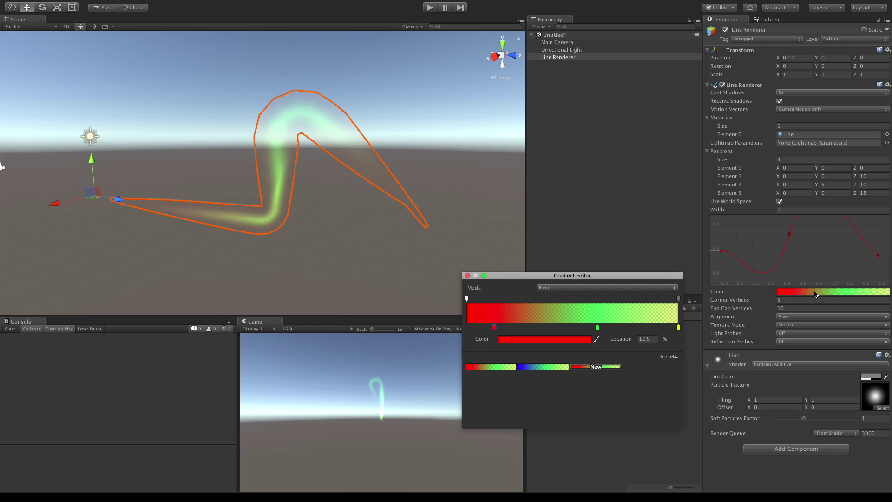